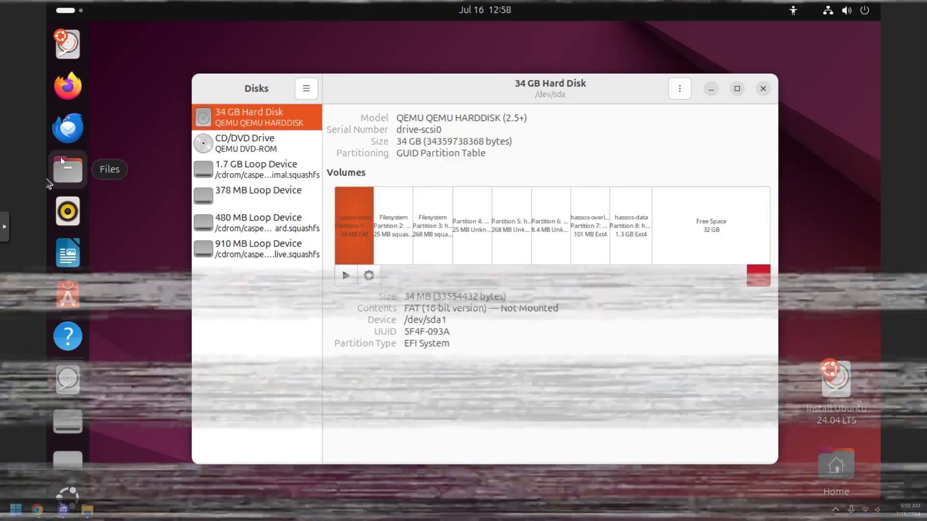
# Power off the Ubuntu live session from the system menu.
pyautogui.click(846, 10)
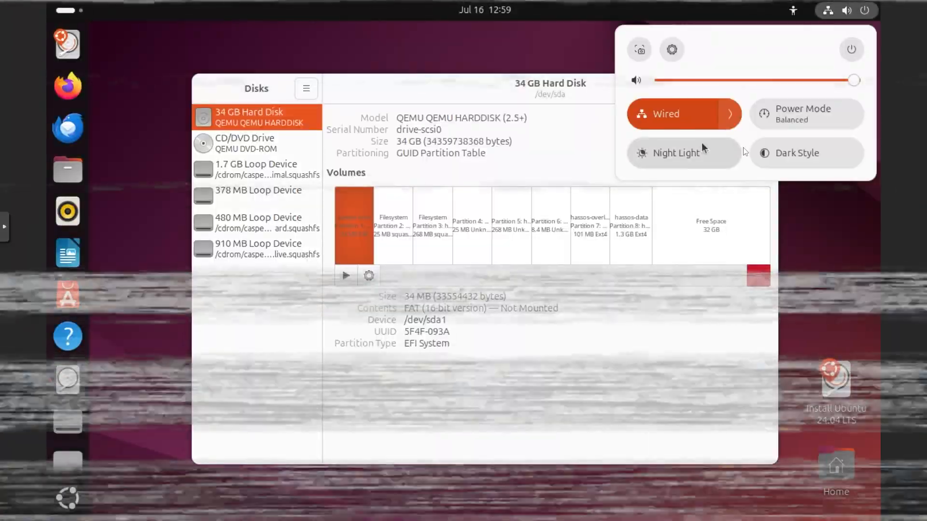
pyautogui.click(850, 50)
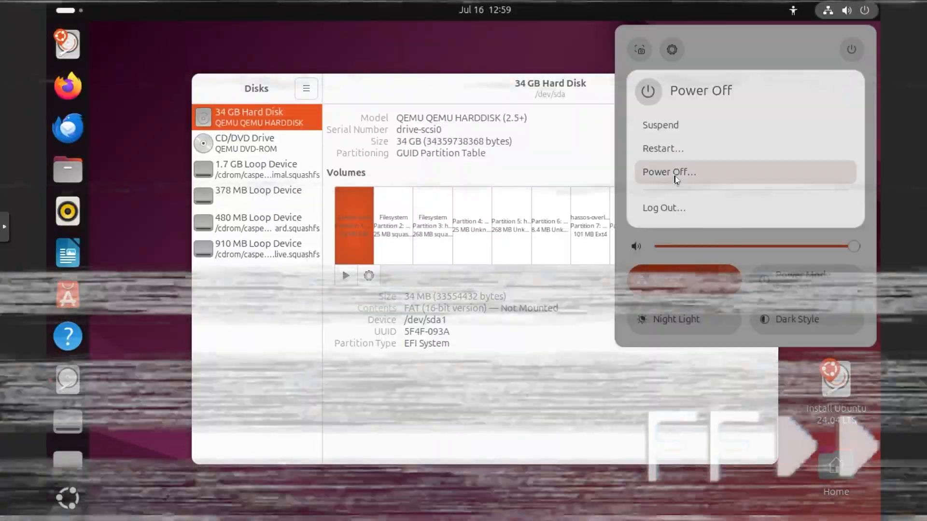
pyautogui.click(675, 174)
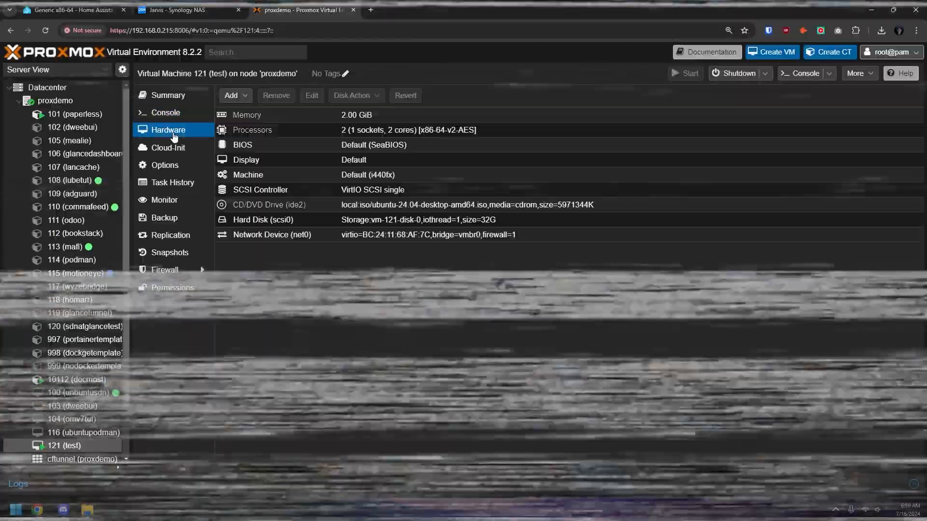
# Edit the CD/DVD drive (ide2) of the test VM 121 and start the VM from its console.
pyautogui.doubleClick(269, 205)
pyautogui.click(555, 331)
pyautogui.click(169, 114)
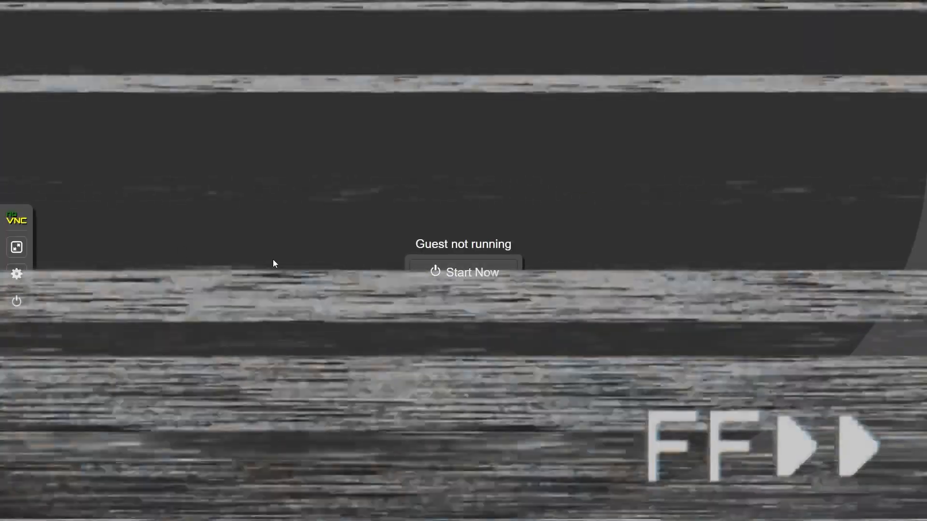
pyautogui.click(436, 271)
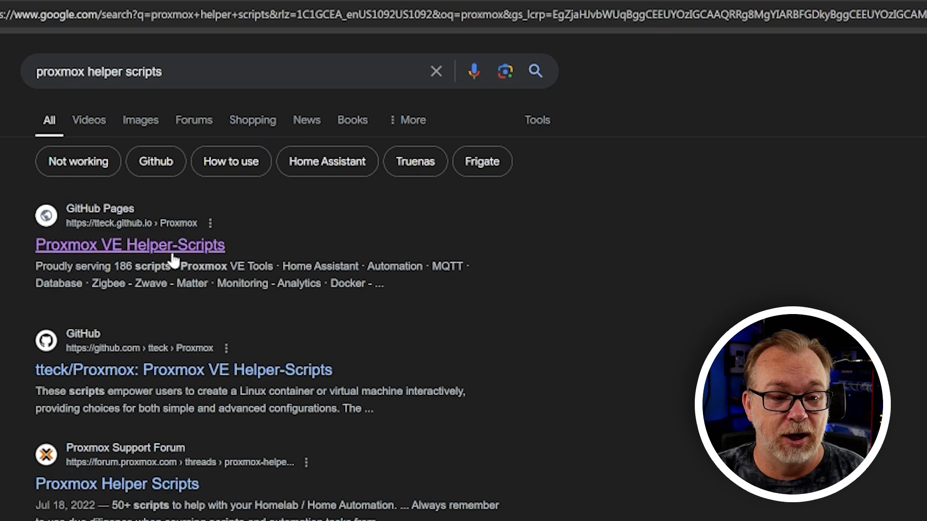
# Browse the proxmox helper scripts search results and open the Home Assistant OS VM script on the Proxmox VE Helper-Scripts site.
pyautogui.scroll(-10, 356, 343)
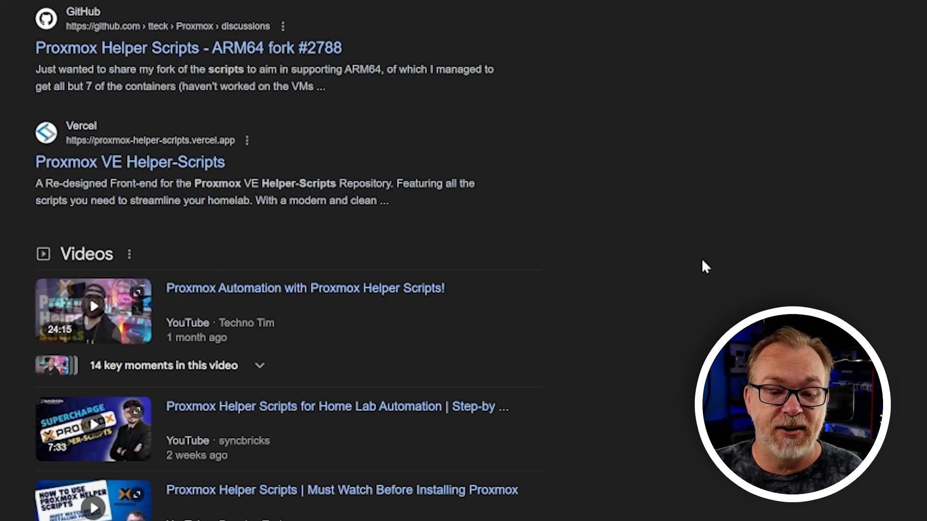
pyautogui.scroll(10, 701, 289)
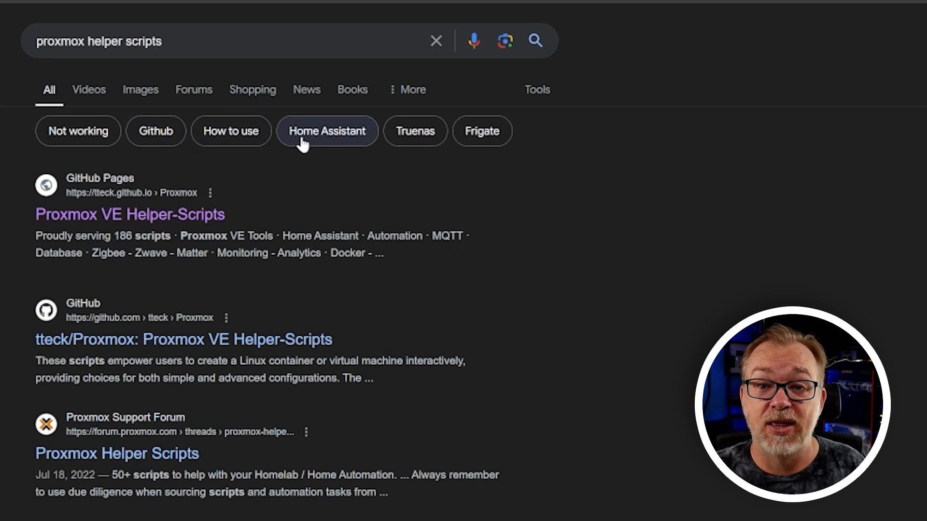
pyautogui.click(166, 3)
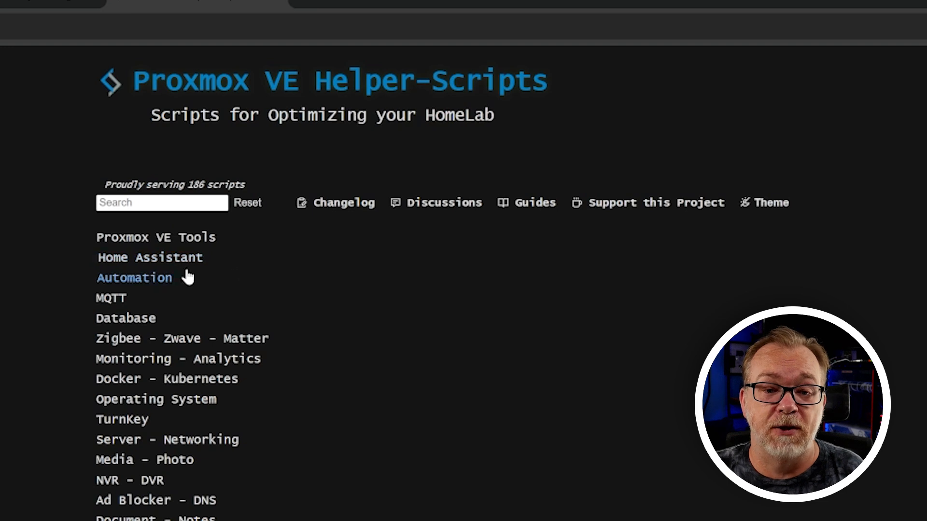
pyautogui.click(135, 264)
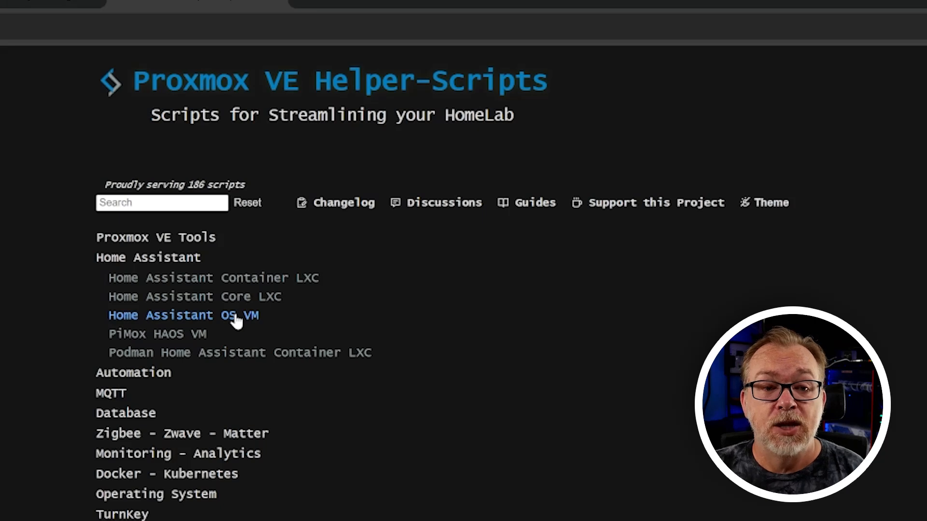
pyautogui.click(236, 316)
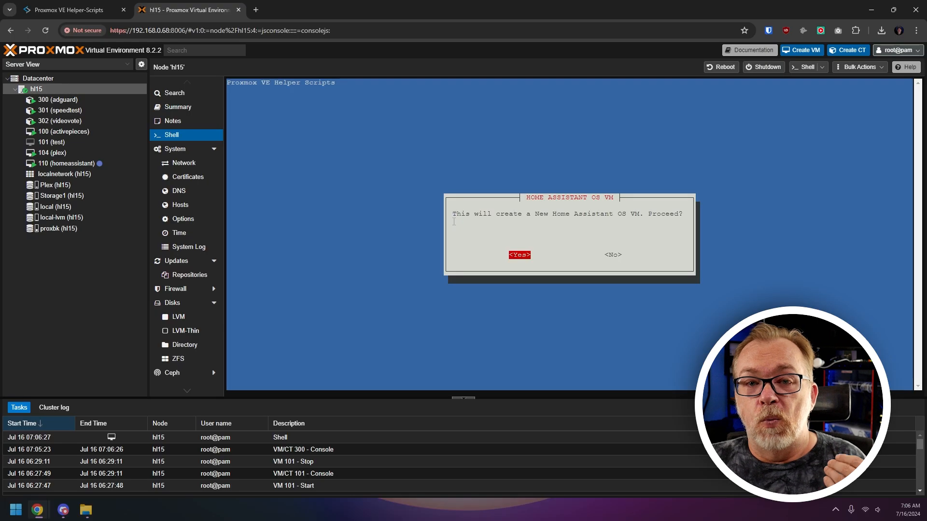
# Confirm creating a new Home Assistant OS VM and choose the Advanced settings instead of the defaults.
pyautogui.press('Return')
pyautogui.press('Tab')
pyautogui.press('Tab')
pyautogui.press('Tab')
pyautogui.press('Tab')
pyautogui.press('Tab')
pyautogui.press('Tab')
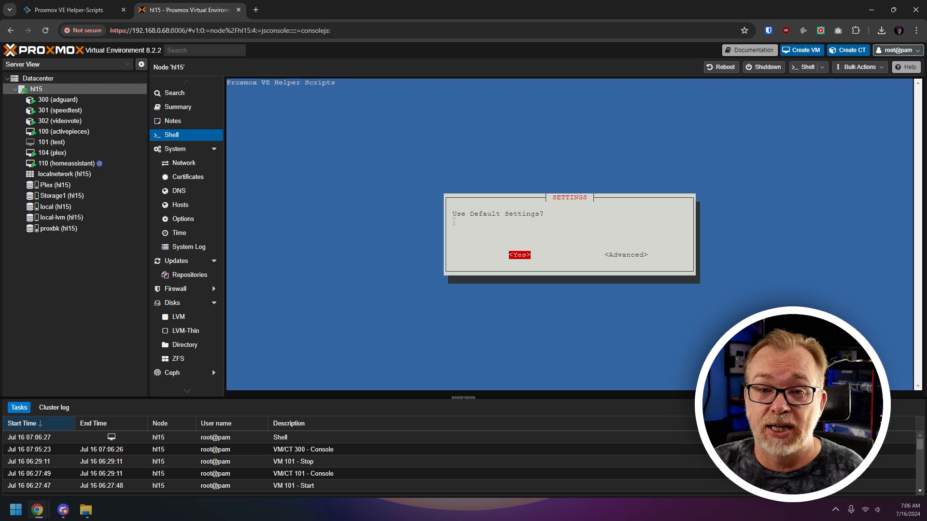
pyautogui.press('Tab')
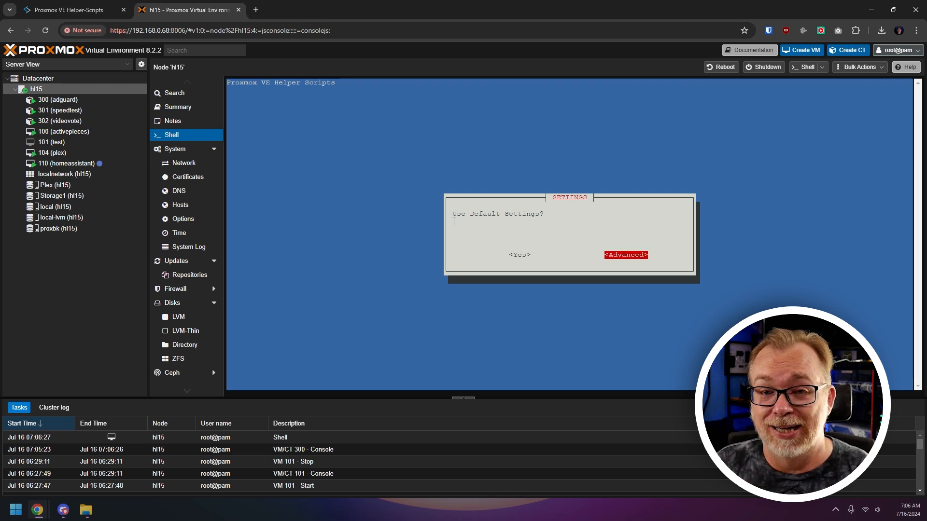
pyautogui.press('Return')
# Accept the preset options with machine type i440fx and set the VM's hostname to haostut.
pyautogui.press('Return')
pyautogui.press('Return')
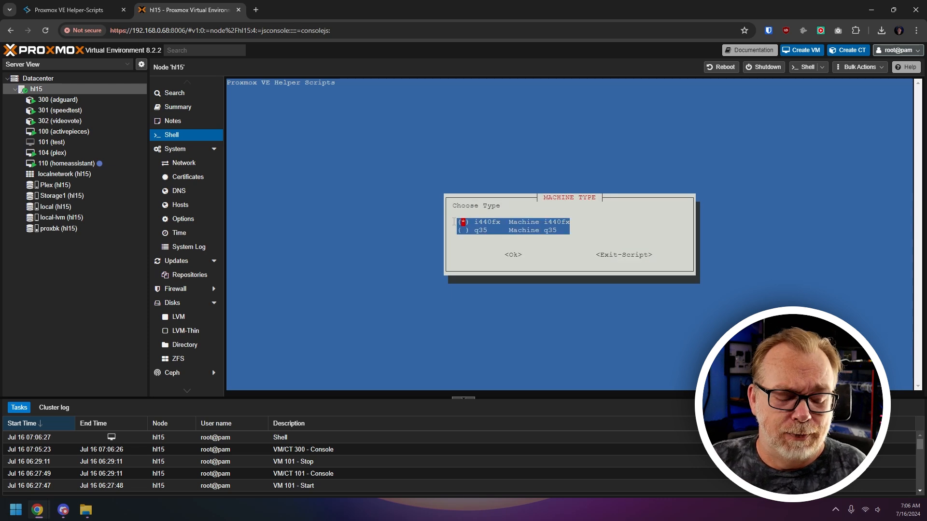
pyautogui.press('Return')
pyautogui.press('Return')
pyautogui.write('tut')
pyautogui.press('Return')
# Accept the preset values for the following VM settings, including 2 CPU cores.
pyautogui.press('Return')
pyautogui.press('Return')
pyautogui.press('Return')
pyautogui.press('Return')
pyautogui.press('Return')
pyautogui.press('Return')
pyautogui.press('Return')
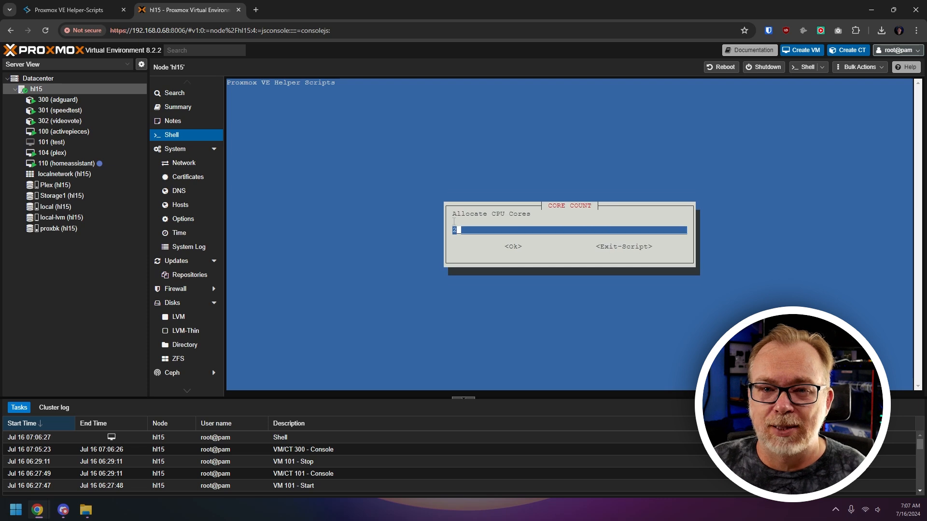
pyautogui.press('Return')
pyautogui.press('Return')
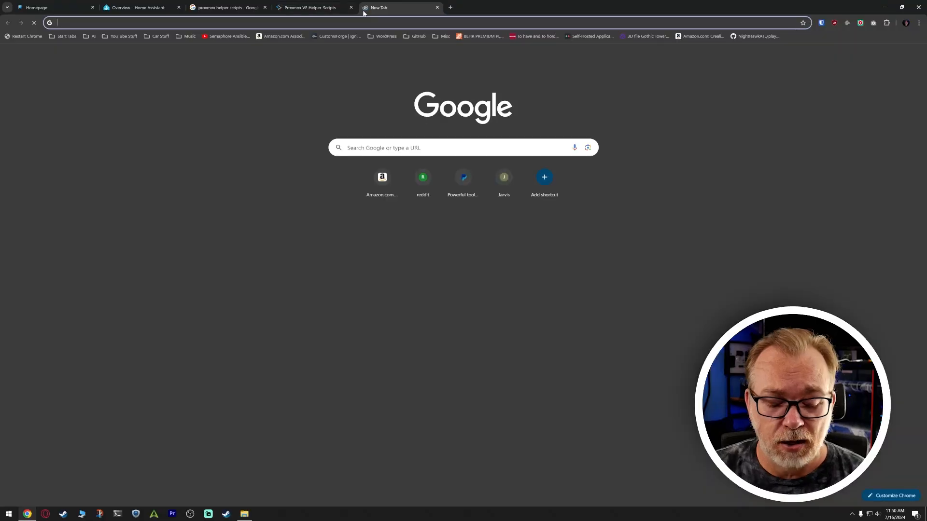
# Load the hl15 Proxmox Virtual Environment page at 192.168.0.68:8006 in the new browser tab and get past the certificate warning.
pyautogui.write('h;l')
pyautogui.press('BackSpace')
pyautogui.press('BackSpace')
pyautogui.write('l')
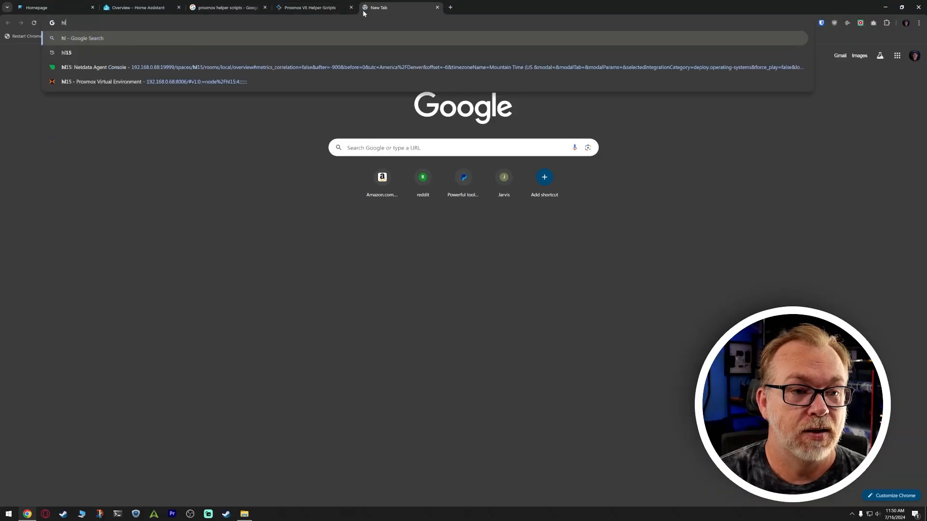
pyautogui.press('Down')
pyautogui.press('Down')
pyautogui.press('Down')
pyautogui.press('Return')
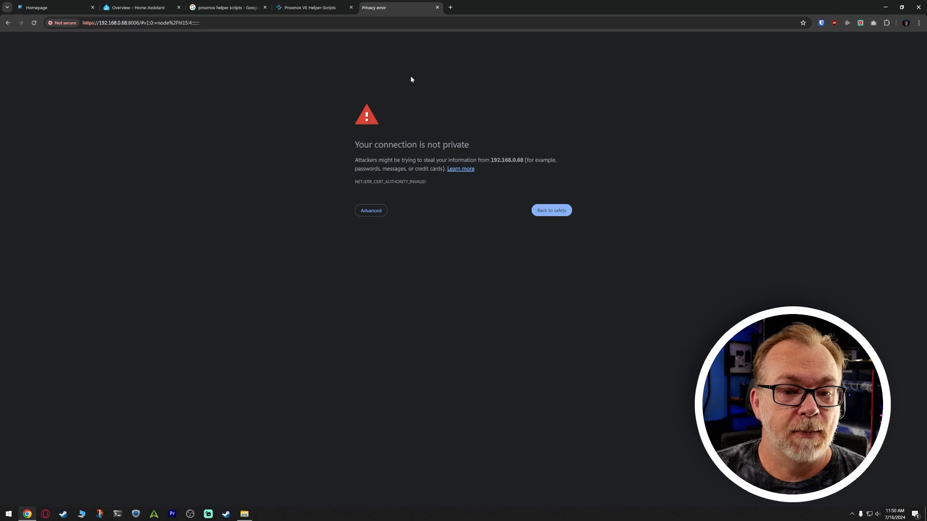
pyautogui.click(378, 211)
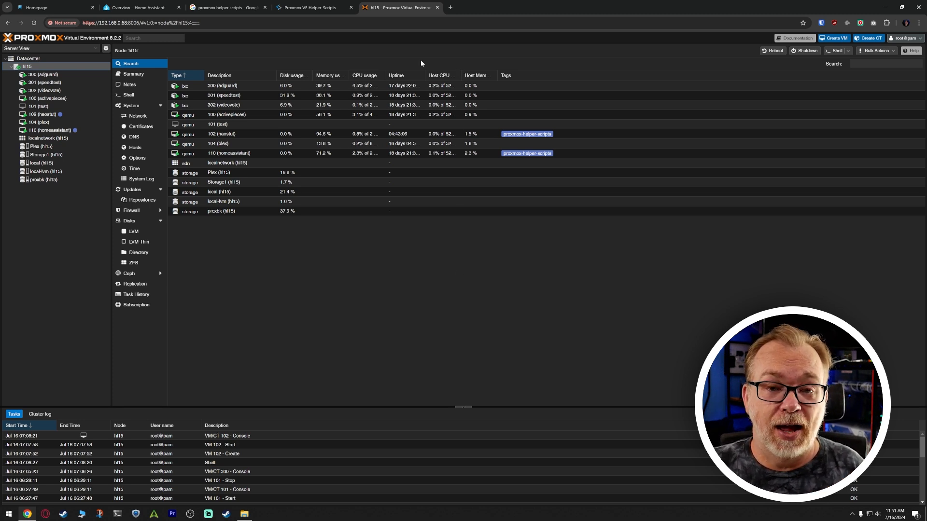
# Search the web for homeassistant in a new tab and open the Generic x86-64 guide from the Home Assistant installation page.
pyautogui.click(451, 8)
pyautogui.write('home')
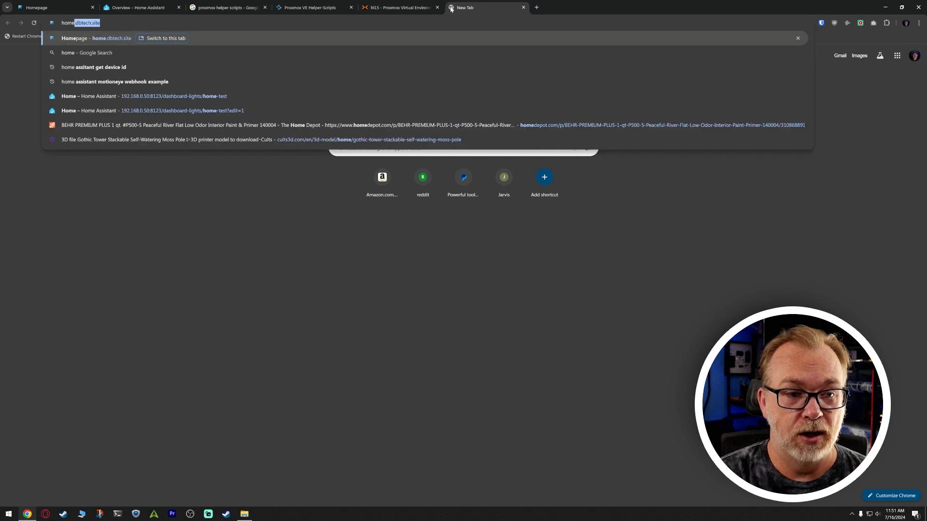
pyautogui.write('assistant')
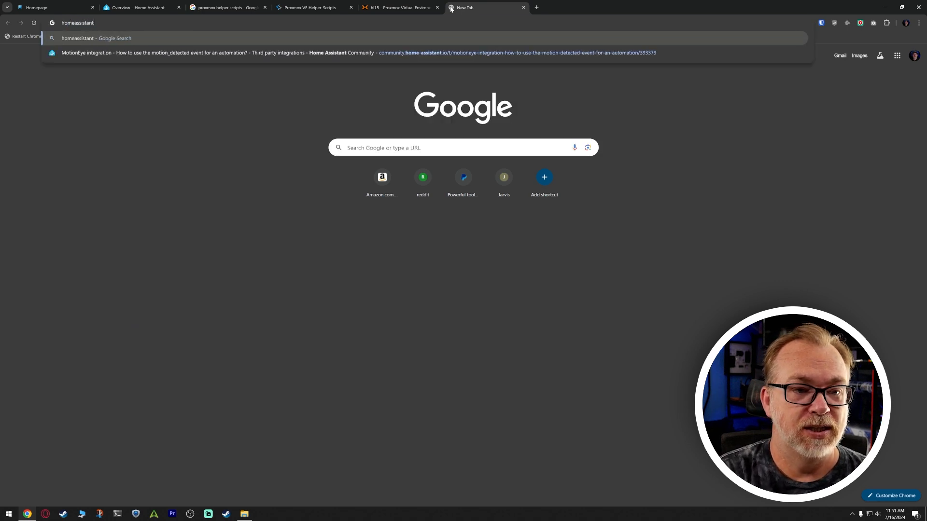
pyautogui.press('Return')
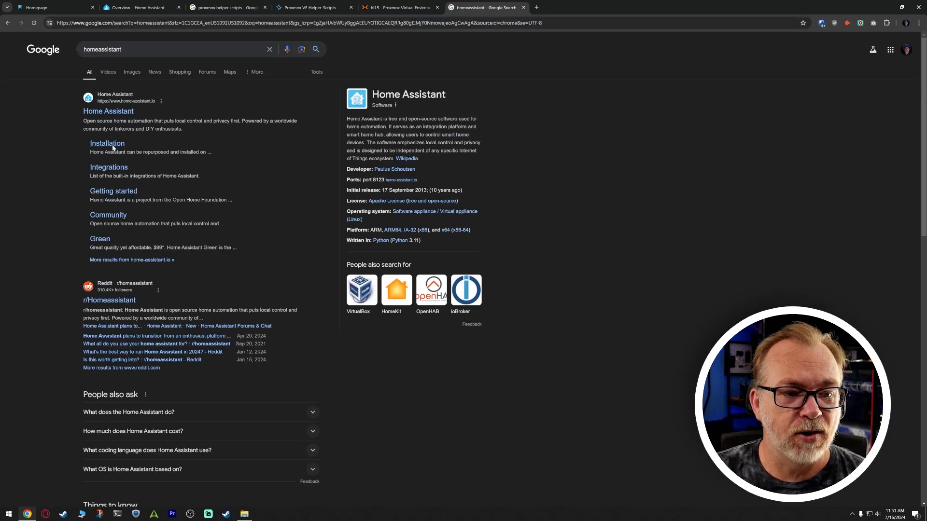
pyautogui.click(108, 144)
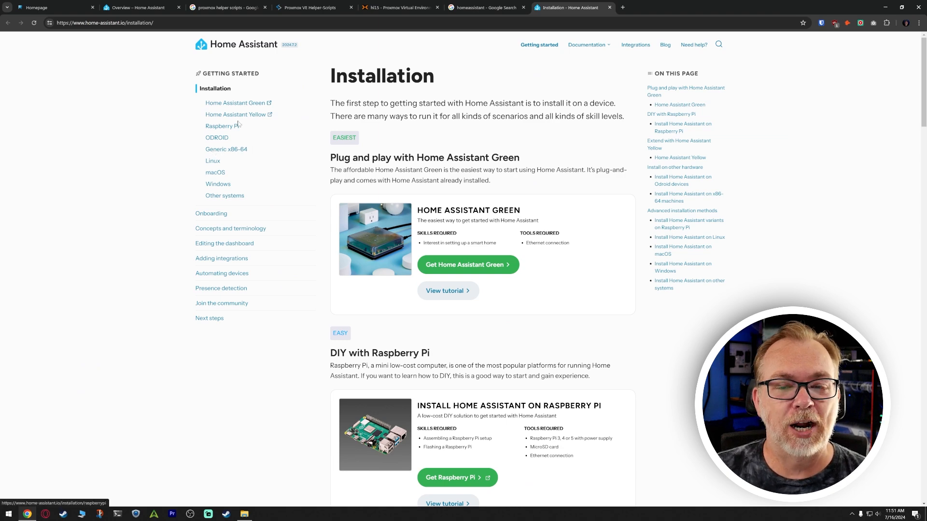
pyautogui.click(235, 151)
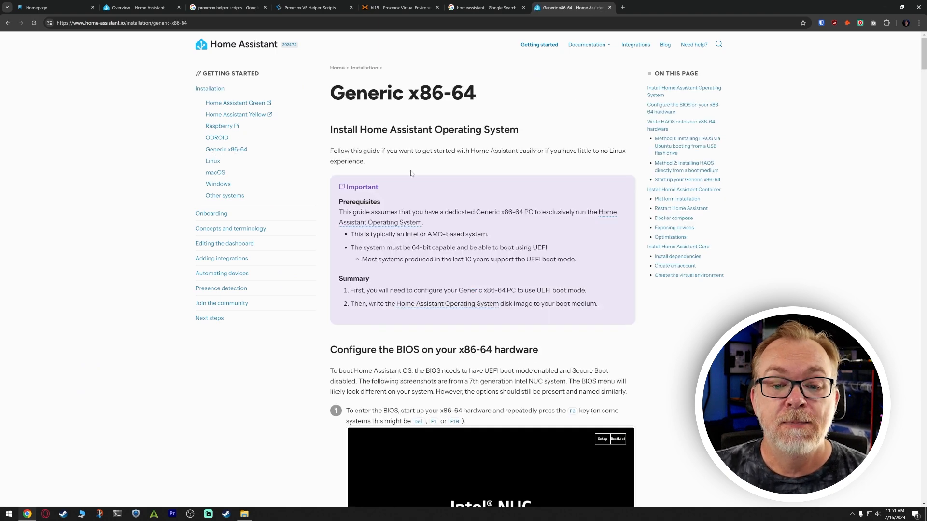
# Review the guide's BIOS setup and the Method 1 Ubuntu USB installation steps, and close the guide and search tabs.
pyautogui.scroll(-10, 411, 173)
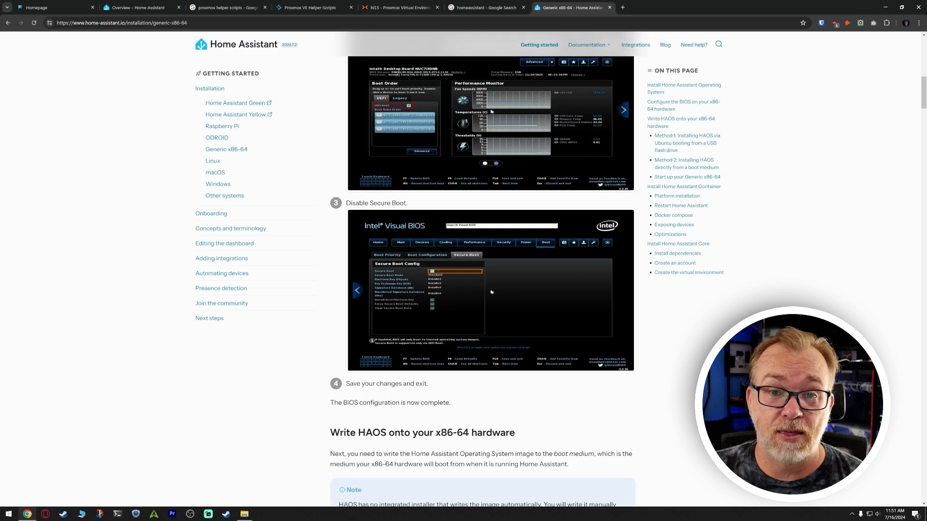
pyautogui.scroll(-8, 491, 292)
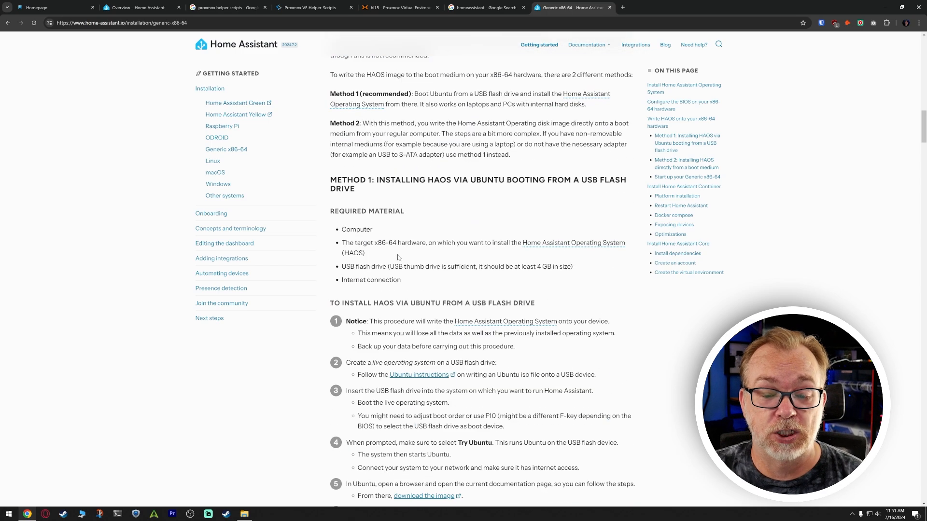
pyautogui.scroll(-3, 399, 257)
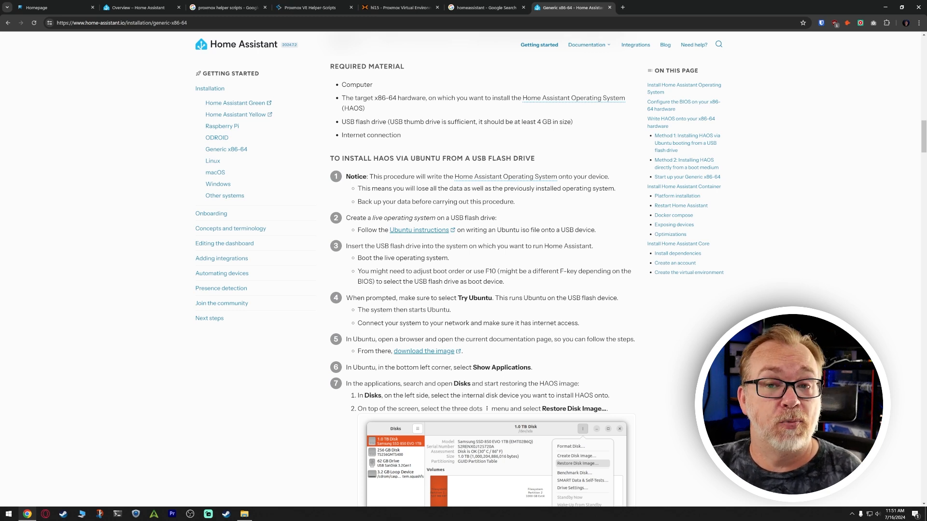
pyautogui.middleClick(578, 8)
pyautogui.middleClick(488, 9)
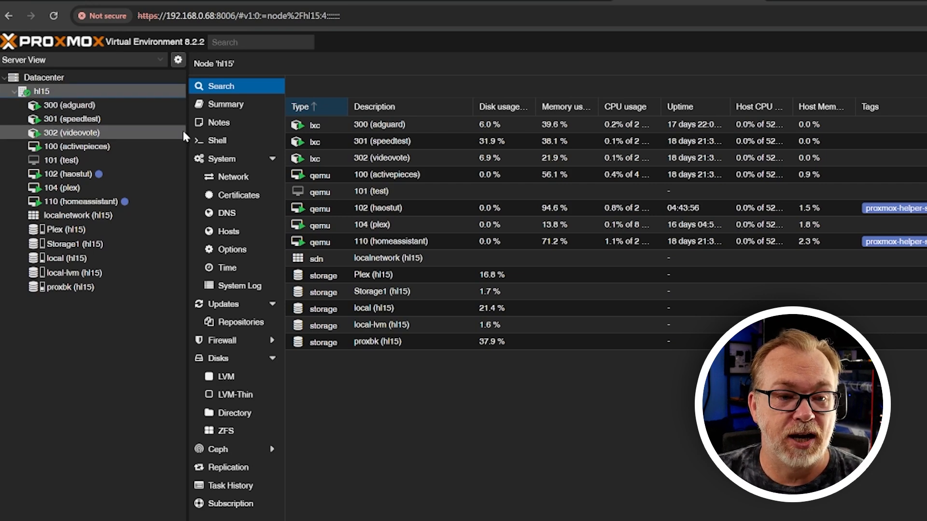
# Open the hl15 node's shell, copy the haos-vm.sh command from the Home Assistant OS VM script page, and run it there.
pyautogui.click(226, 144)
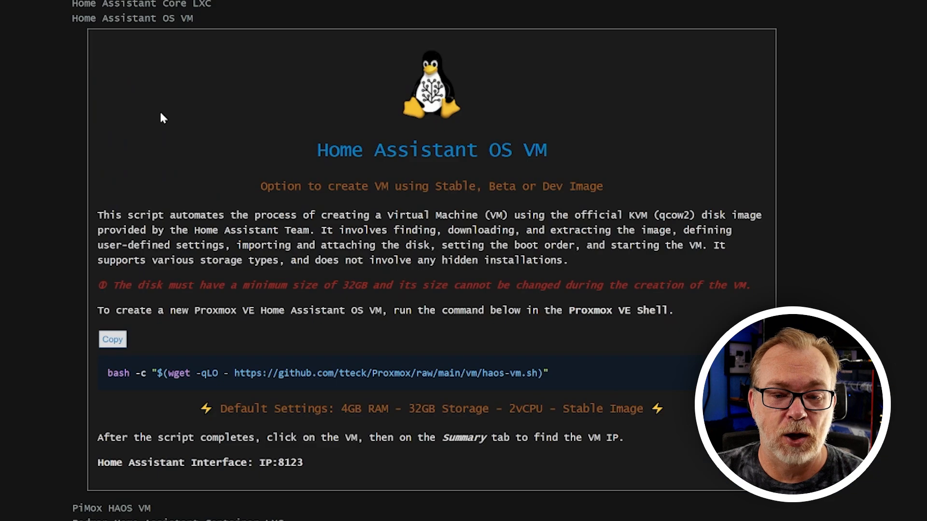
pyautogui.tripleClick(121, 373)
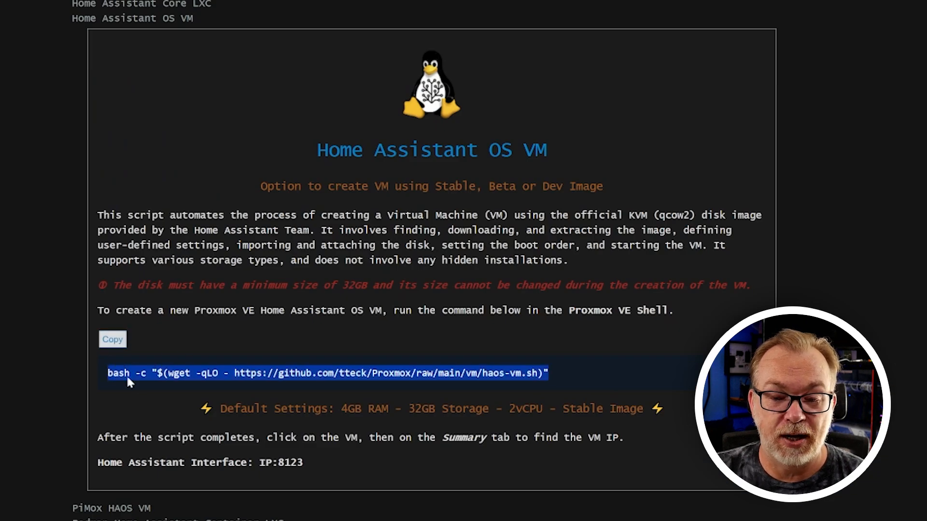
pyautogui.rightClick(129, 384)
pyautogui.click(147, 395)
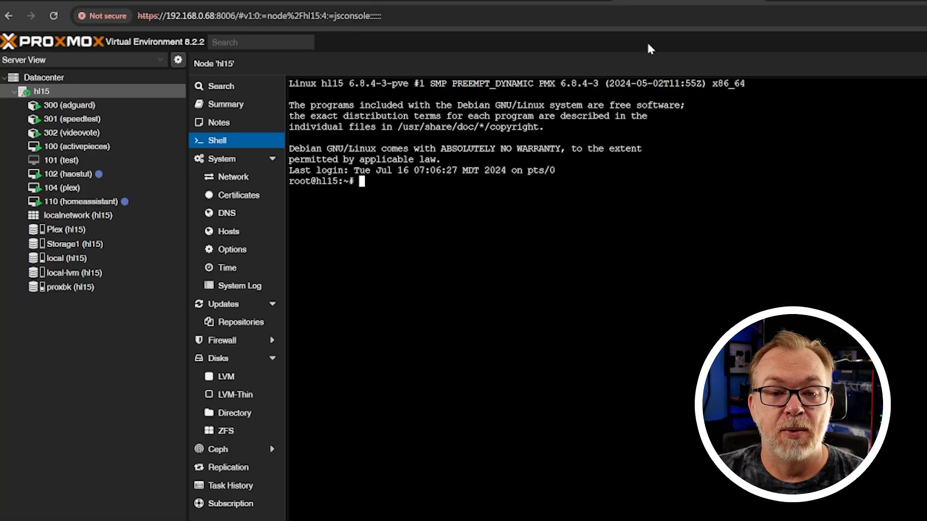
pyautogui.rightClick(618, 247)
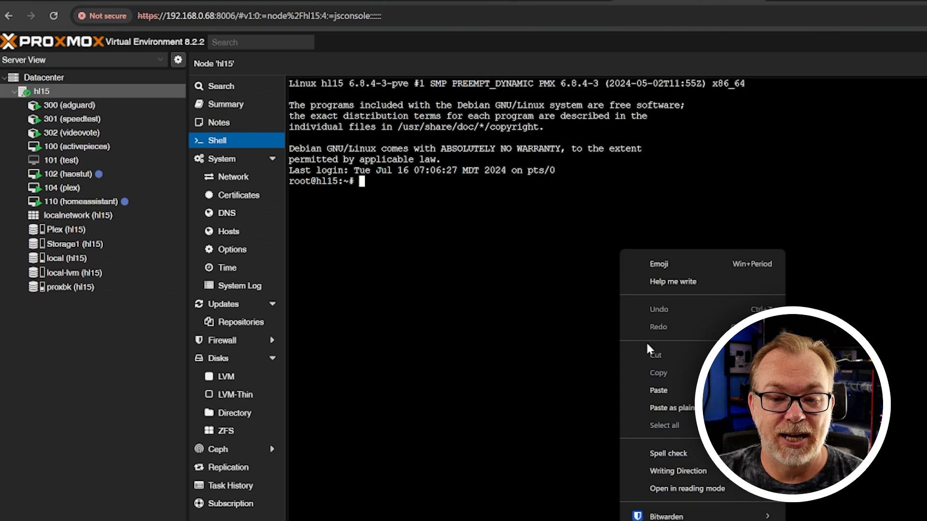
pyautogui.click(658, 390)
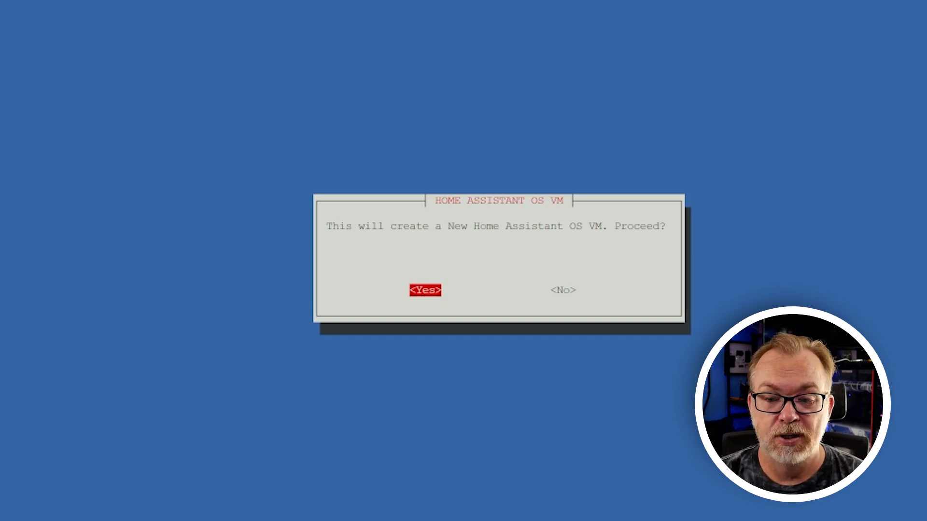
# Confirm creating the Home Assistant OS VM with default settings and choose Storage1 as its storage pool.
pyautogui.press('Return')
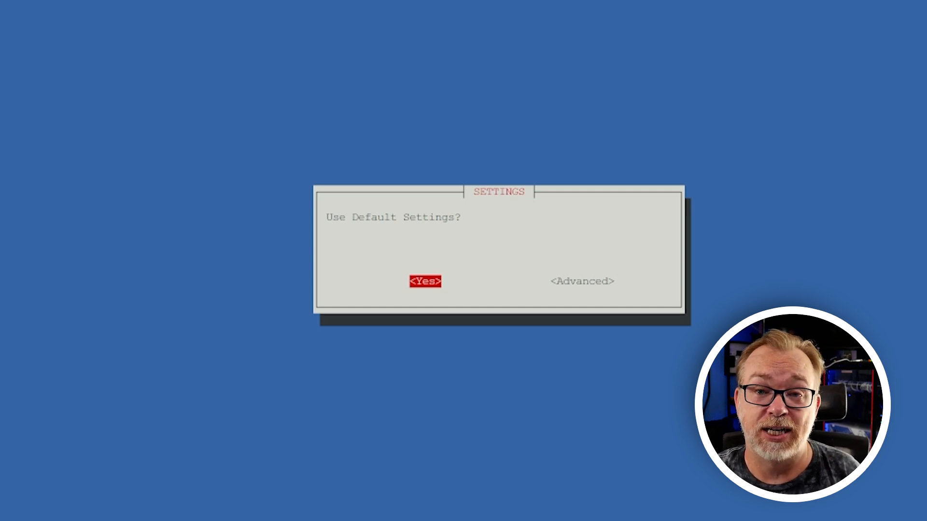
pyautogui.press('Return')
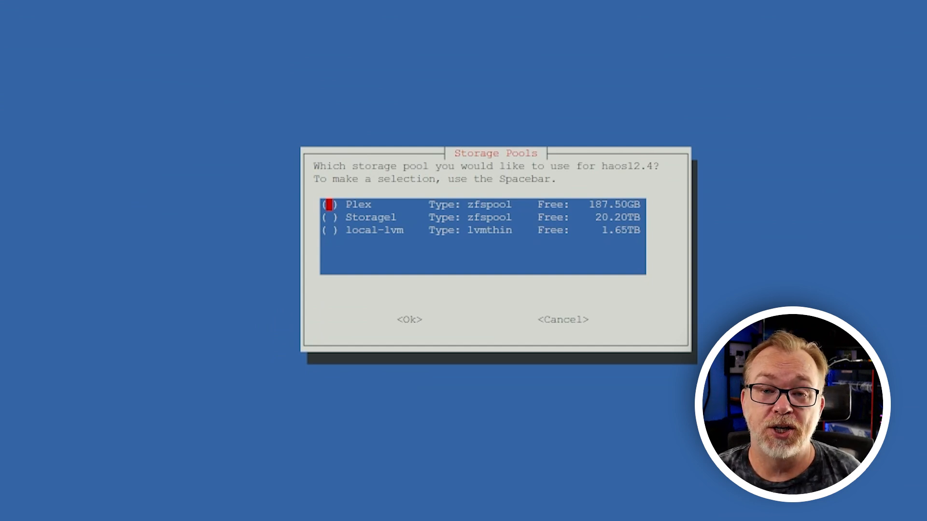
pyautogui.press('Down')
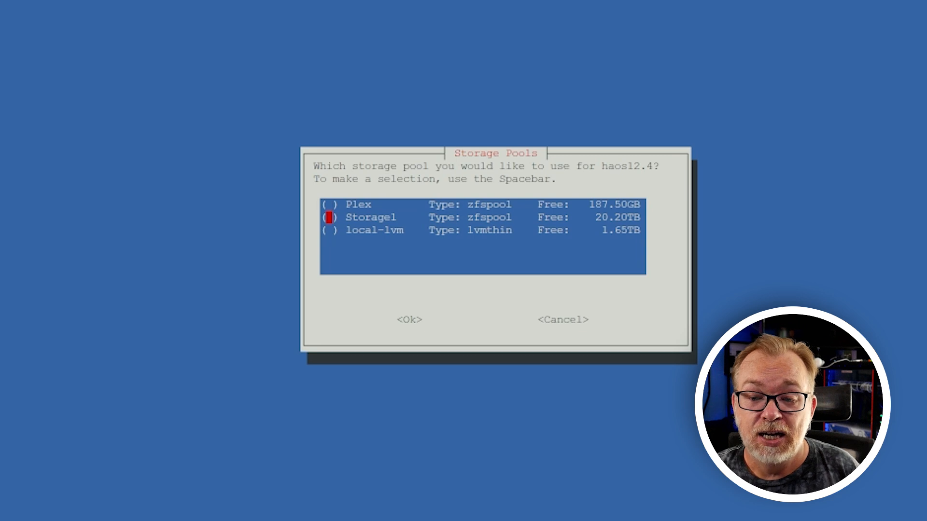
pyautogui.press('space')
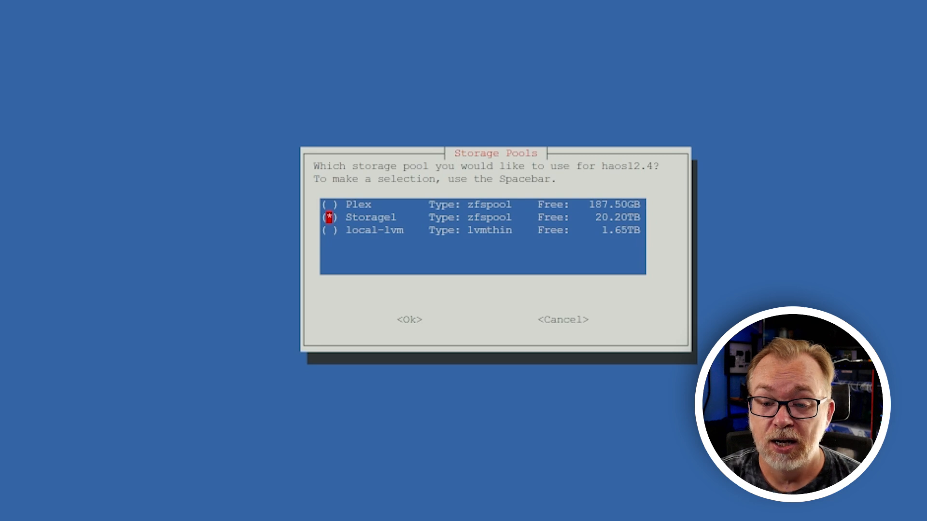
pyautogui.press('Down')
pyautogui.press('space')
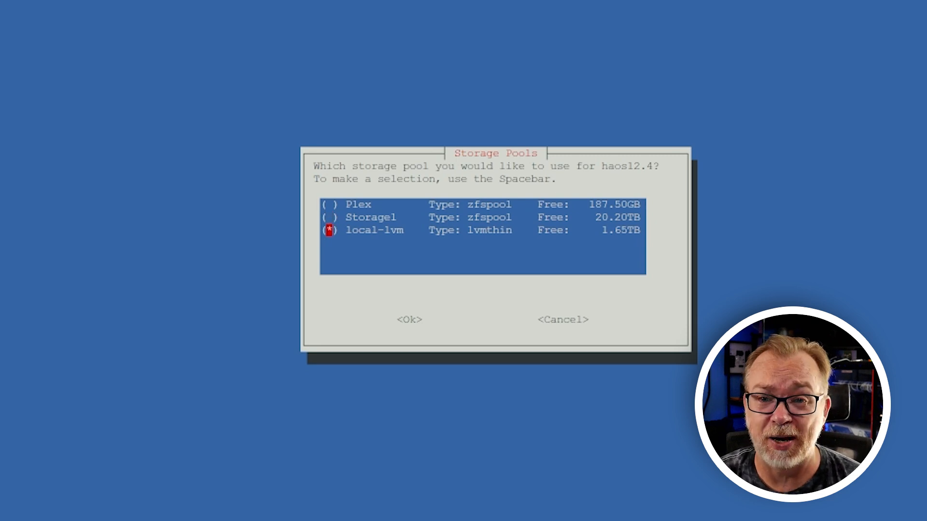
pyautogui.press('Up')
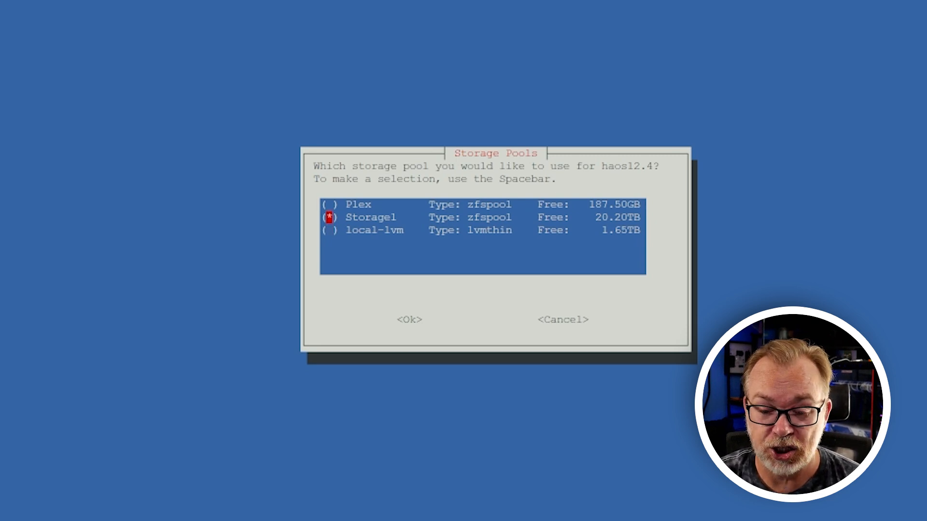
pyautogui.press('Return')
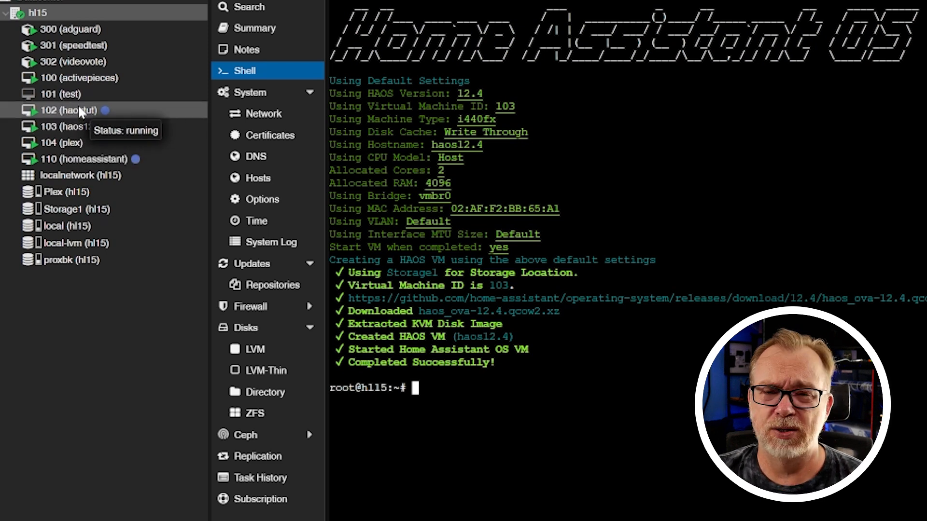
# Open the console of VM 103 (haos12.4) to get its IPv4 address, and load the Home Assistant page at 192.168.0.28:8123.
pyautogui.click(79, 130)
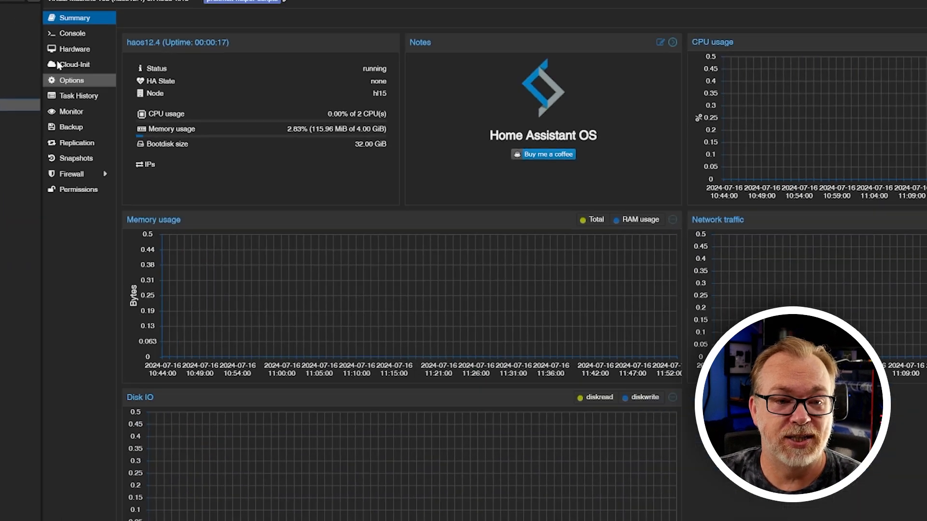
pyautogui.click(75, 34)
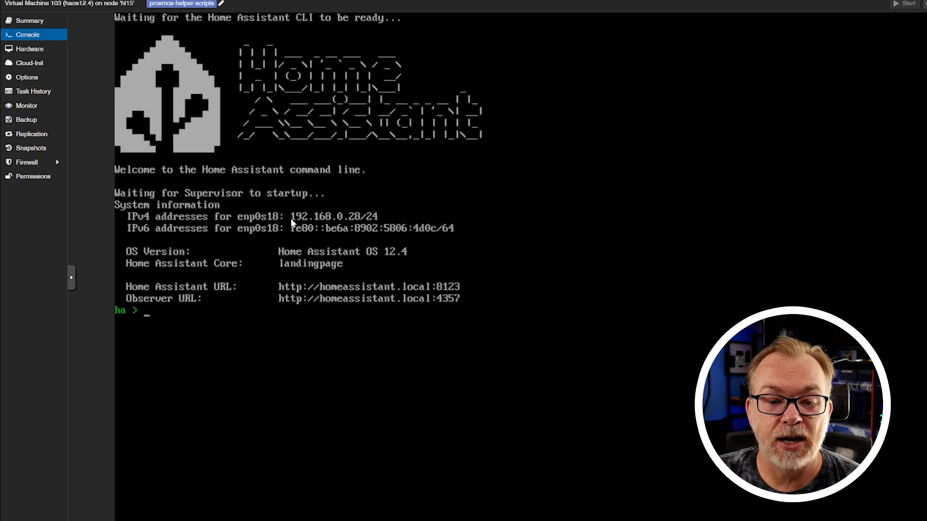
pyautogui.moveTo(291, 220); pyautogui.dragTo(292, 220)
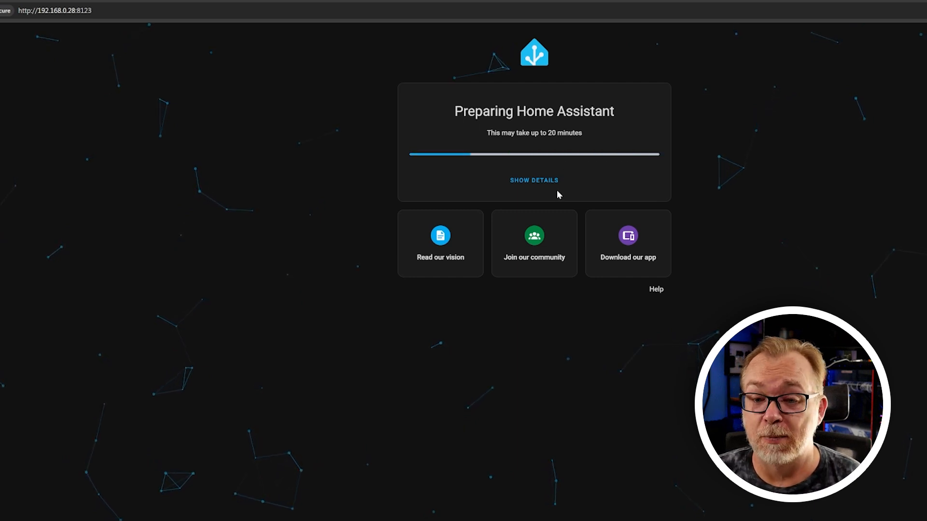
# Examine the detailed log of the Home Assistant preparation and the mobile app download options, and close the download dialog.
pyautogui.click(530, 182)
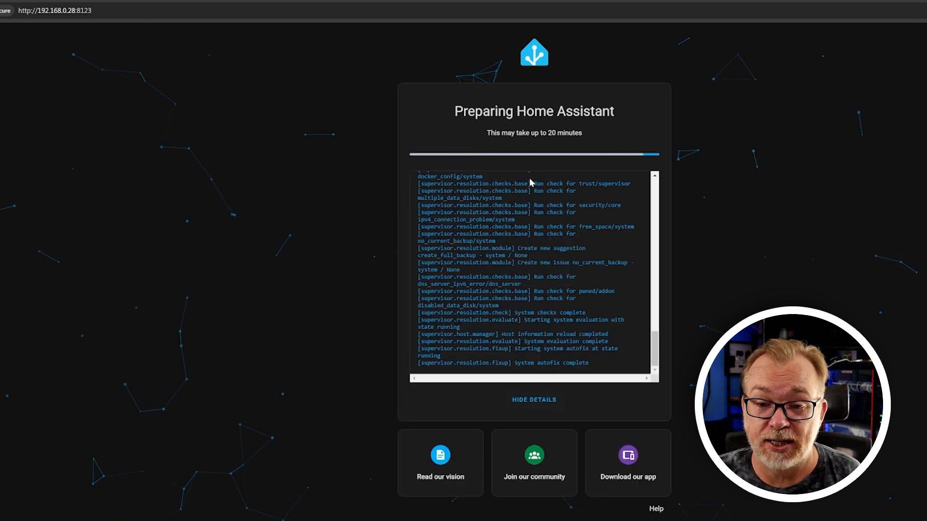
pyautogui.scroll(5, 531, 237)
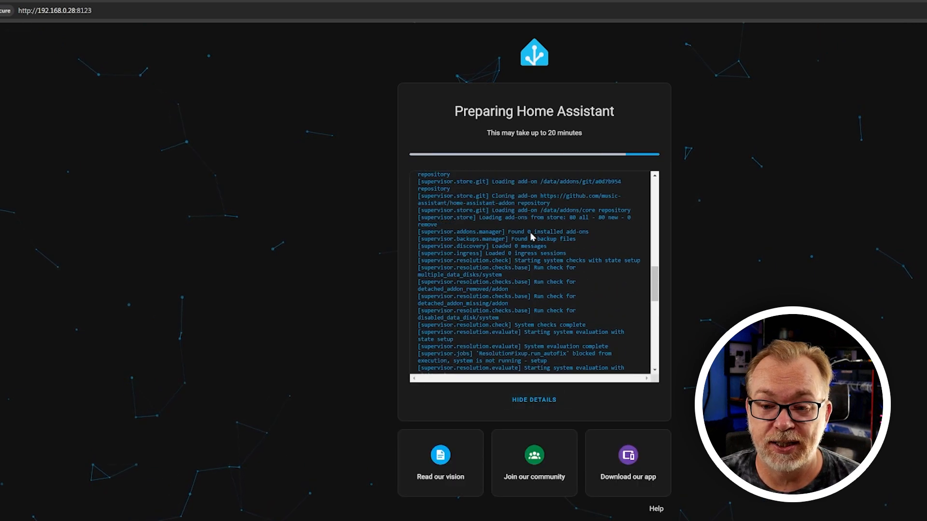
pyautogui.scroll(10, 531, 237)
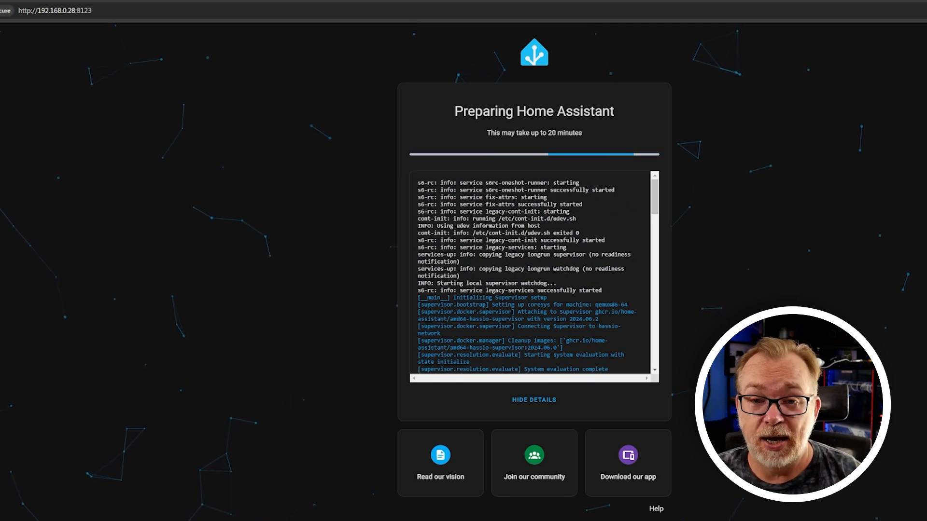
pyautogui.scroll(-8, 532, 237)
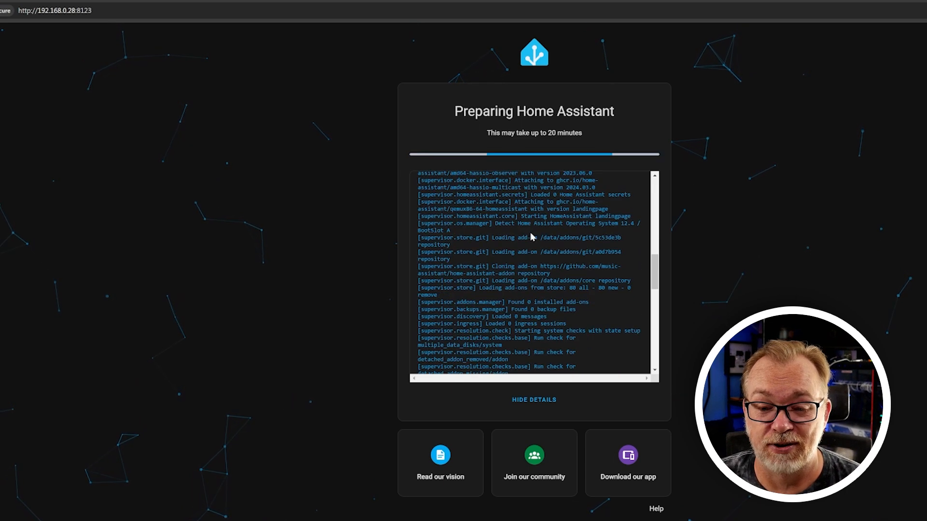
pyautogui.scroll(-5, 523, 300)
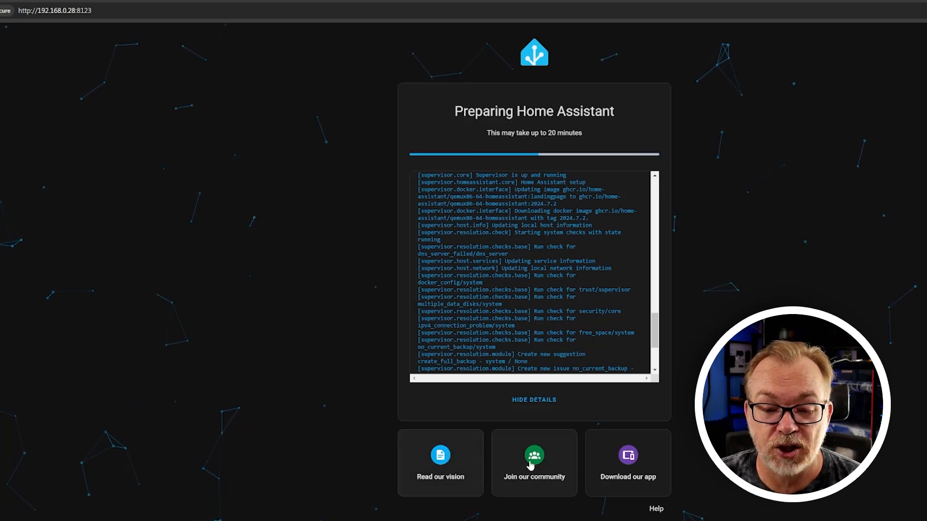
pyautogui.click(636, 457)
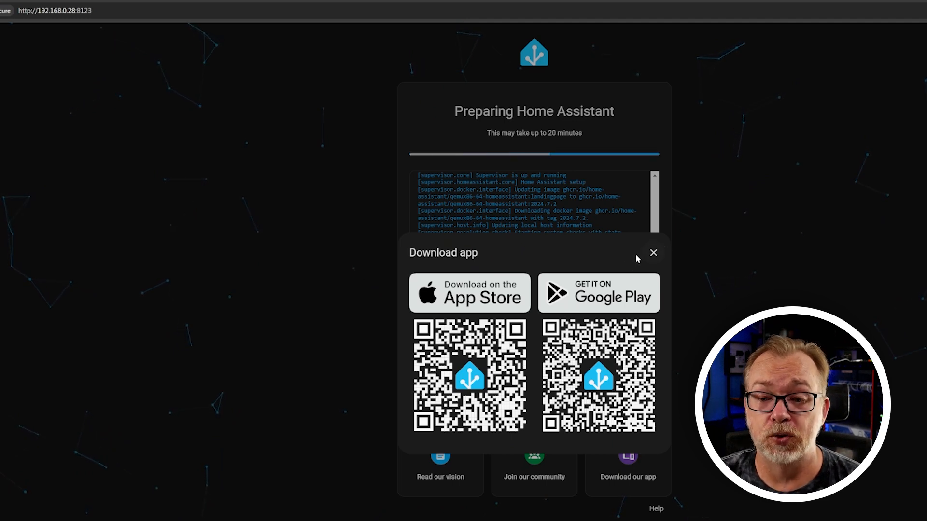
pyautogui.click(653, 253)
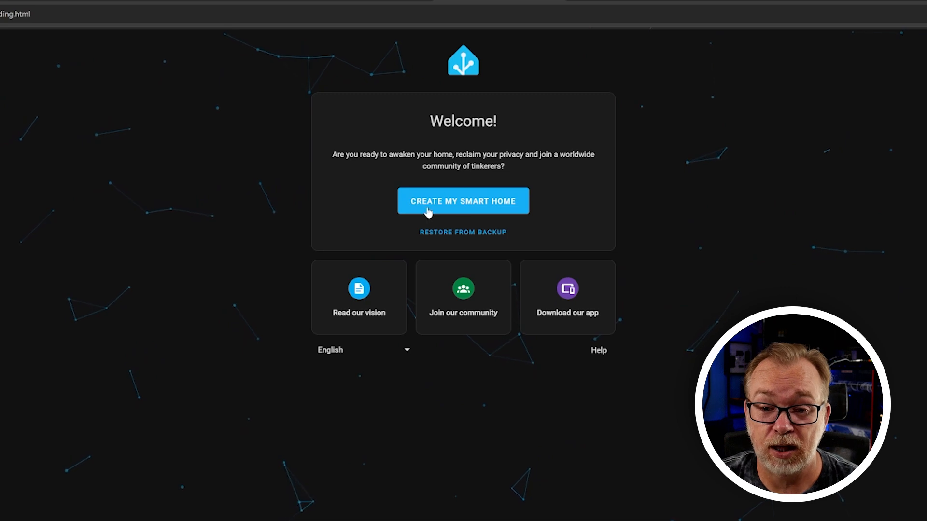
# Start creating the smart home, make the user account with its name, username and password, and accept the default home location.
pyautogui.click(463, 206)
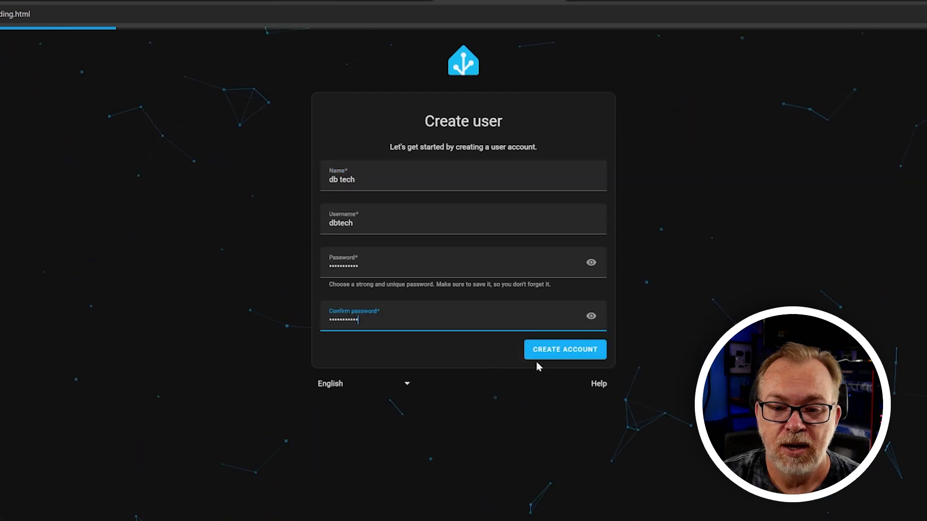
pyautogui.click(545, 352)
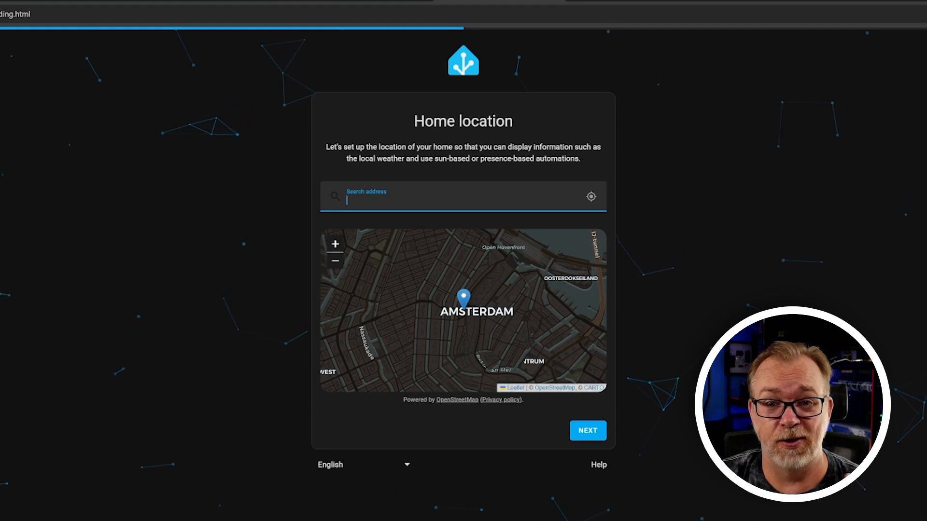
pyautogui.click(586, 430)
# Set the home's country to United States, leave all analytics sharing off, and finish the onboarding.
pyautogui.click(354, 157)
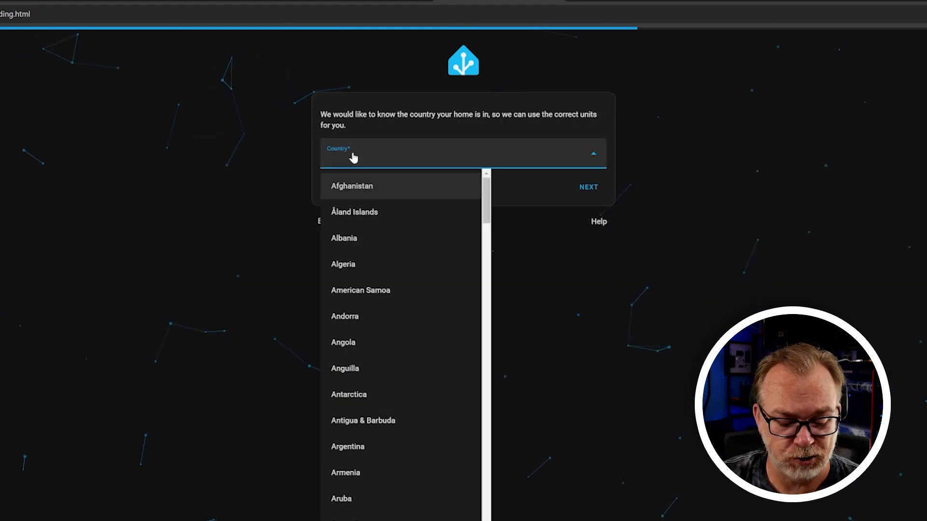
pyautogui.write('un')
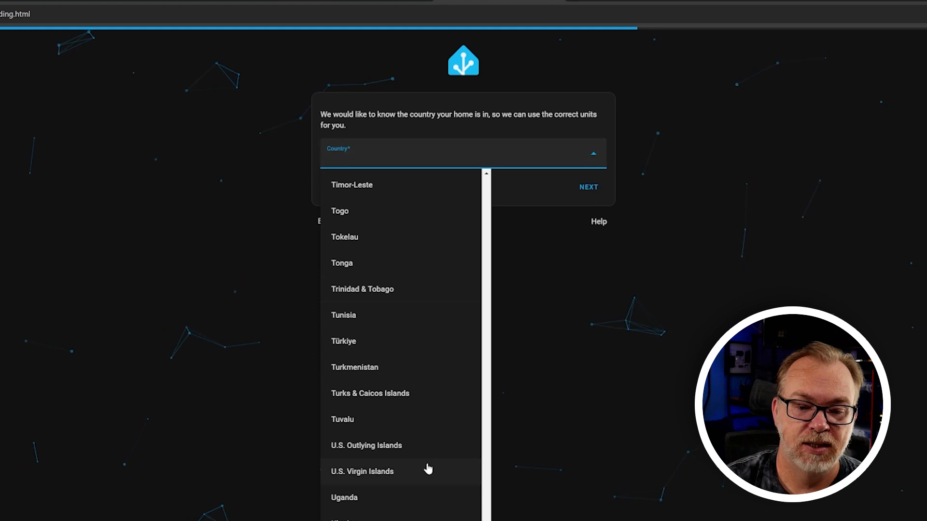
pyautogui.click(427, 520)
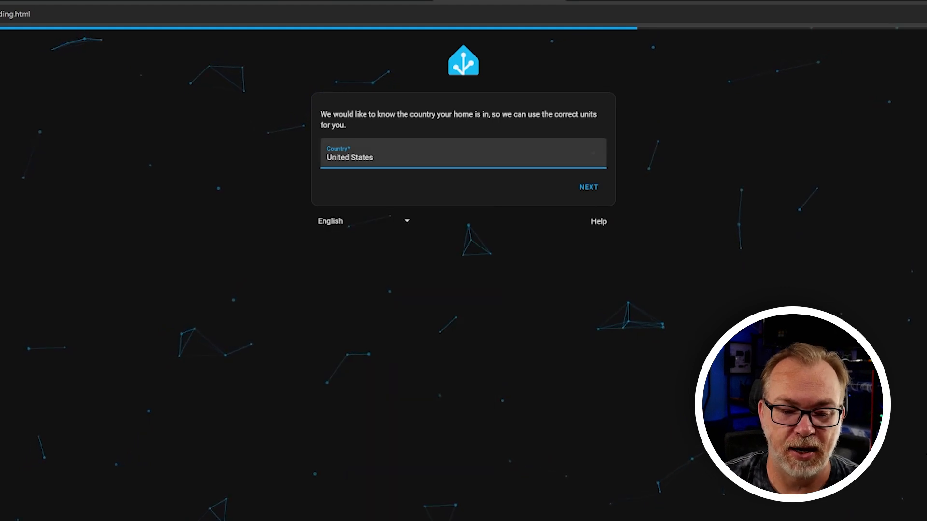
pyautogui.click(598, 189)
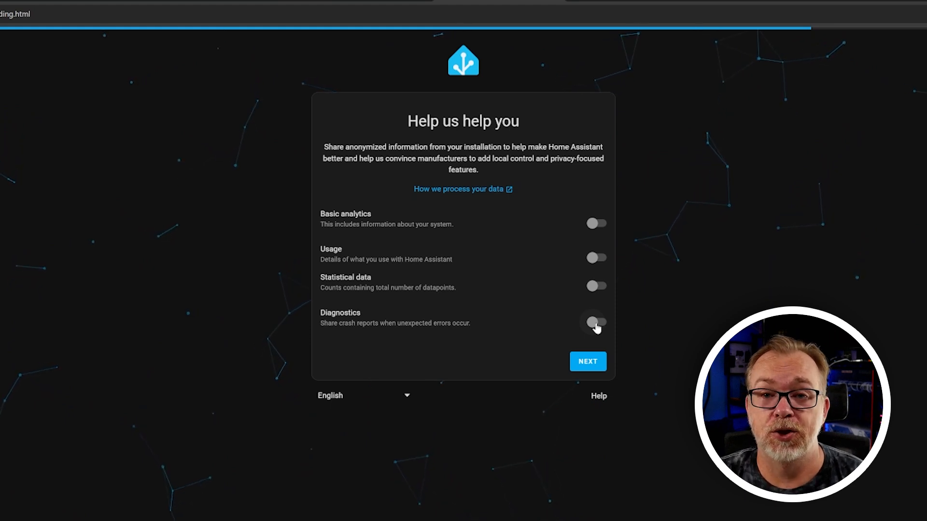
pyautogui.click(589, 362)
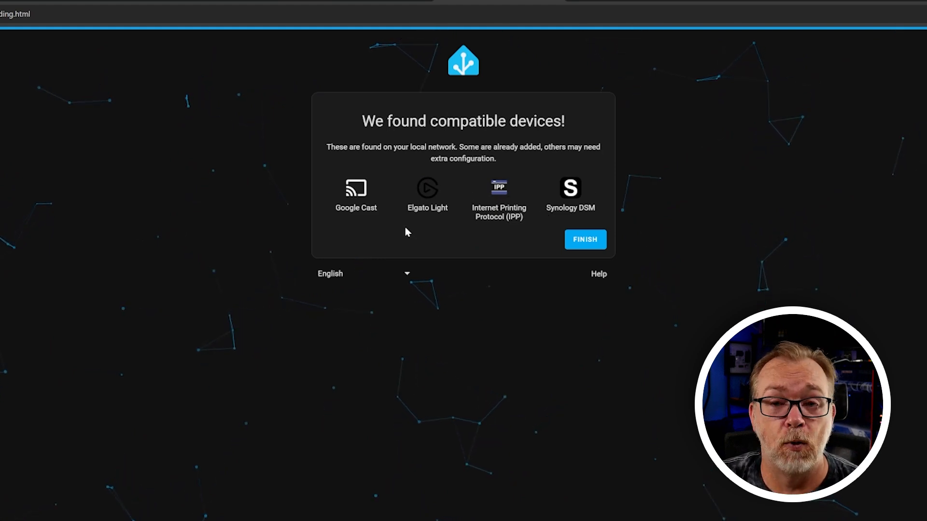
pyautogui.click(582, 240)
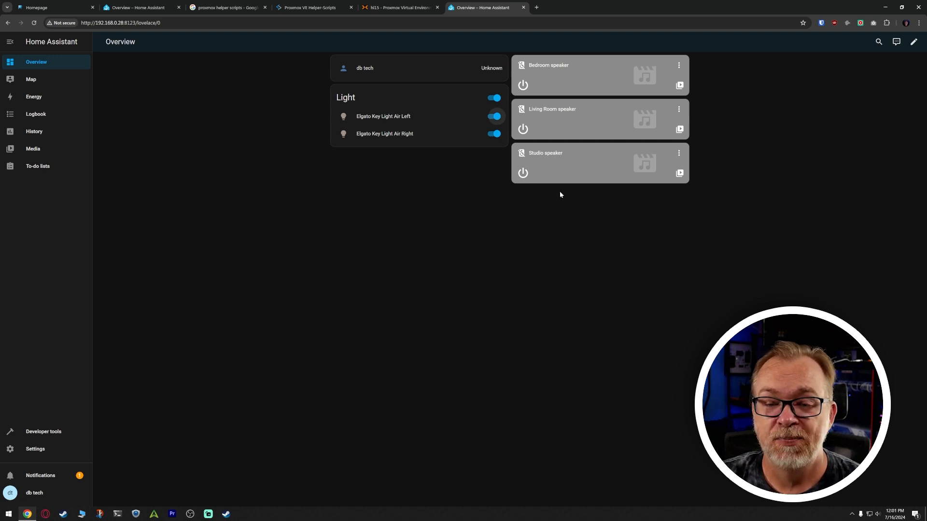
# Turn on the Studio speaker from the Overview dashboard, try playing media on it, and turn it off again.
pyautogui.click(523, 174)
pyautogui.click(523, 174)
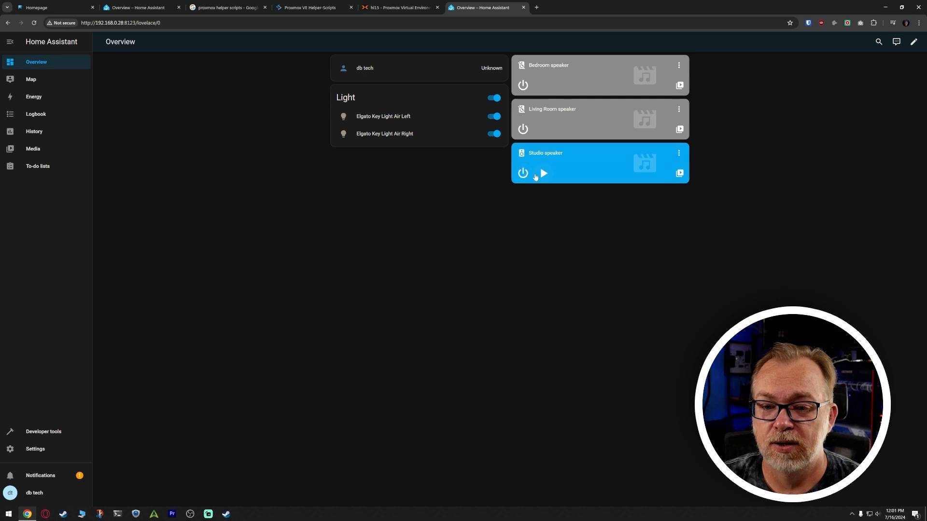
pyautogui.click(543, 174)
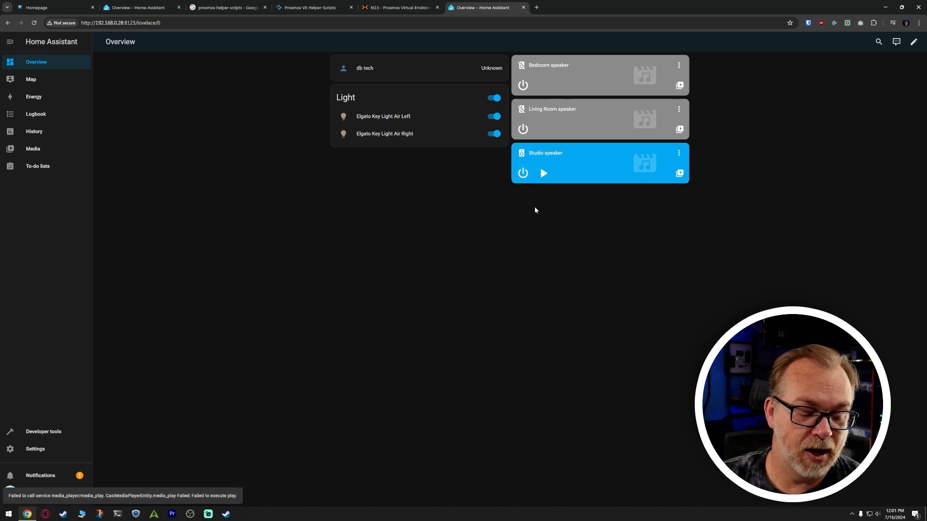
pyautogui.click(523, 173)
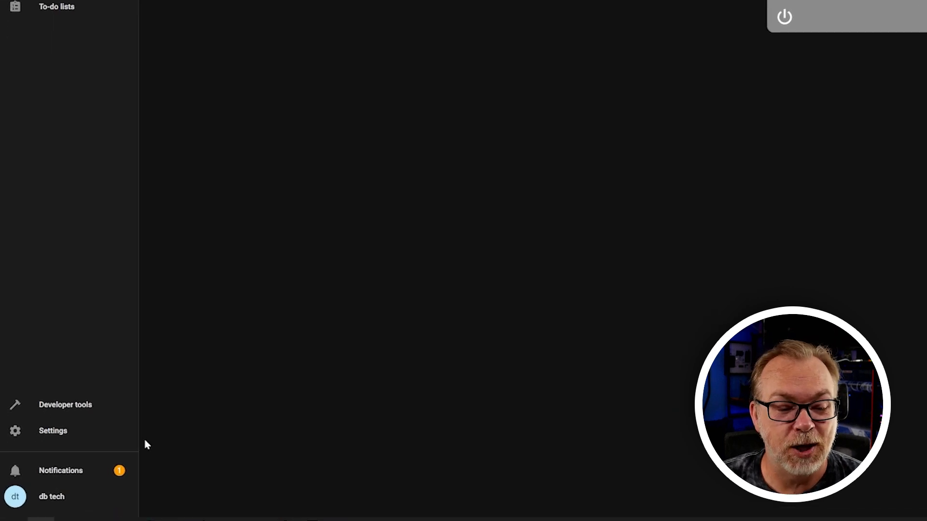
# Configure the discovered DS923plus Synology DSM integration with the account username and password, port 5000 and no SSL certificate.
pyautogui.click(50, 437)
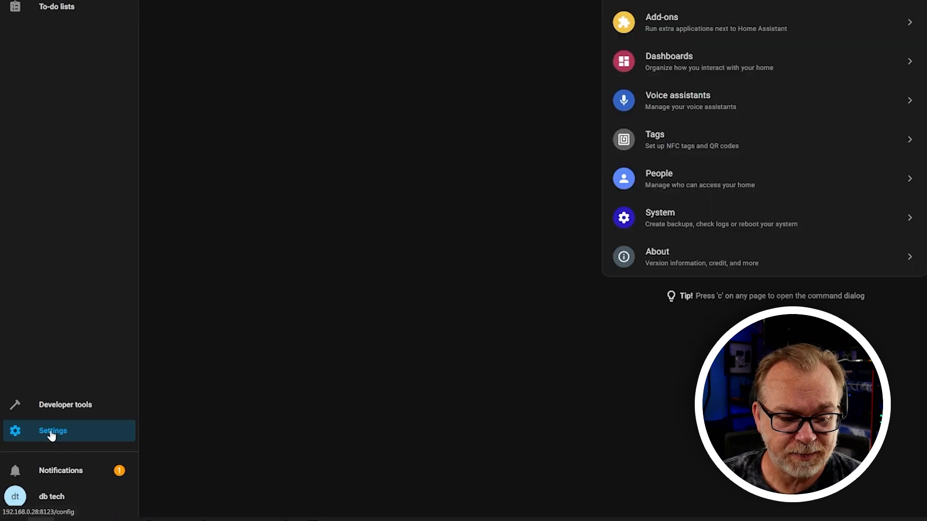
pyautogui.click(391, 99)
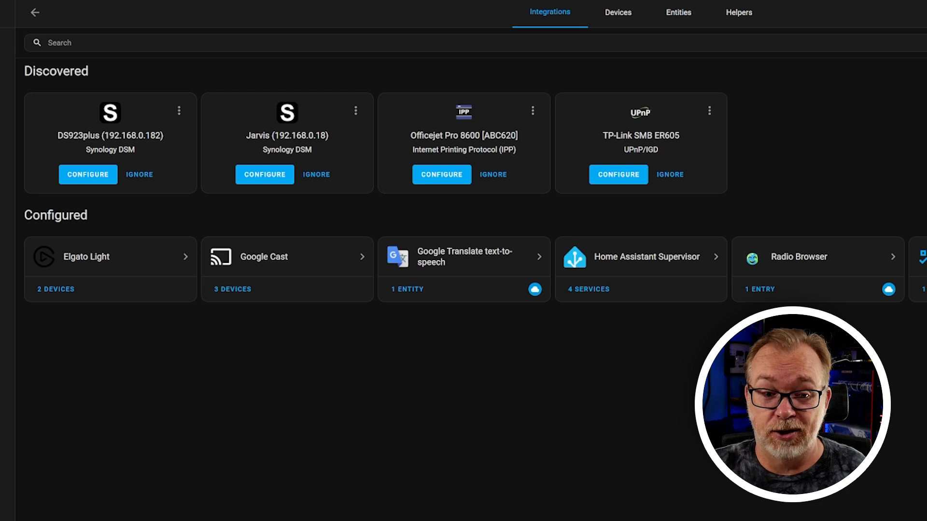
pyautogui.click(94, 180)
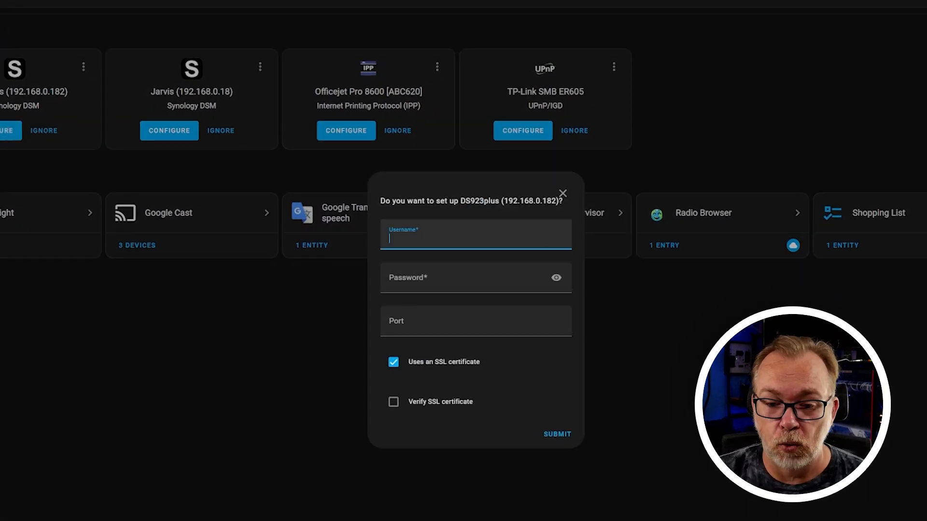
pyautogui.write('dbtec')
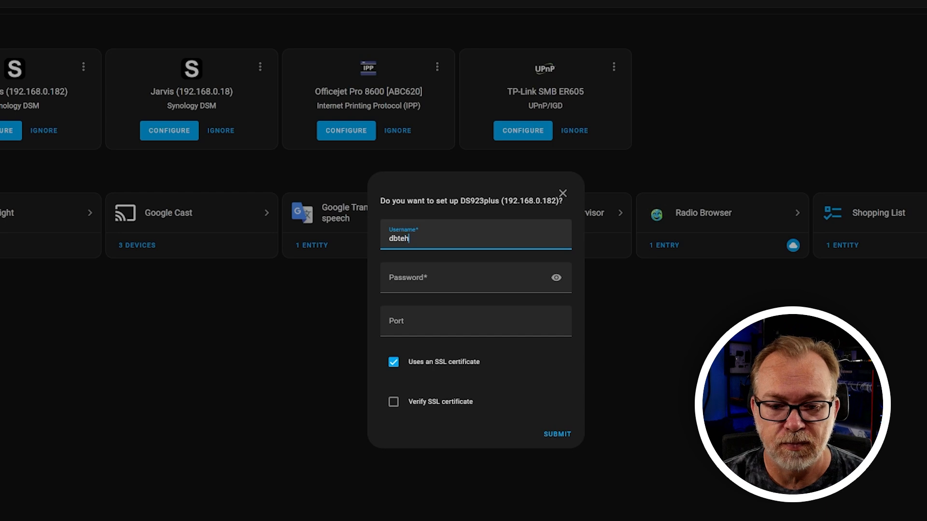
pyautogui.write('h')
pyautogui.press('Tab')
pyautogui.write('*')
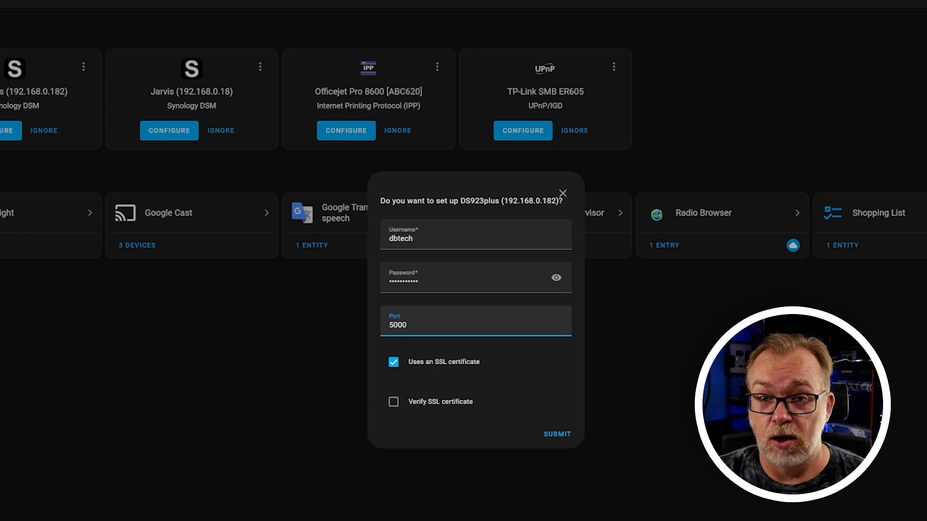
pyautogui.click(414, 360)
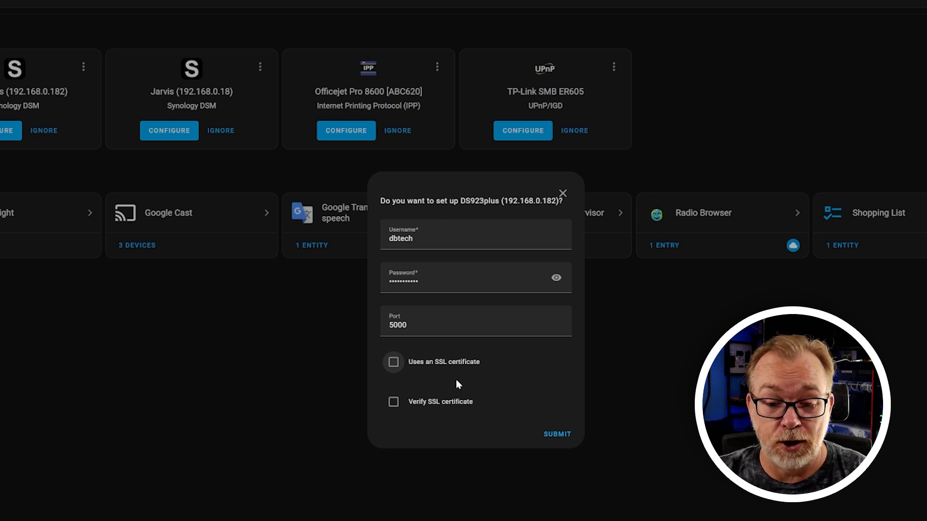
pyautogui.click(551, 435)
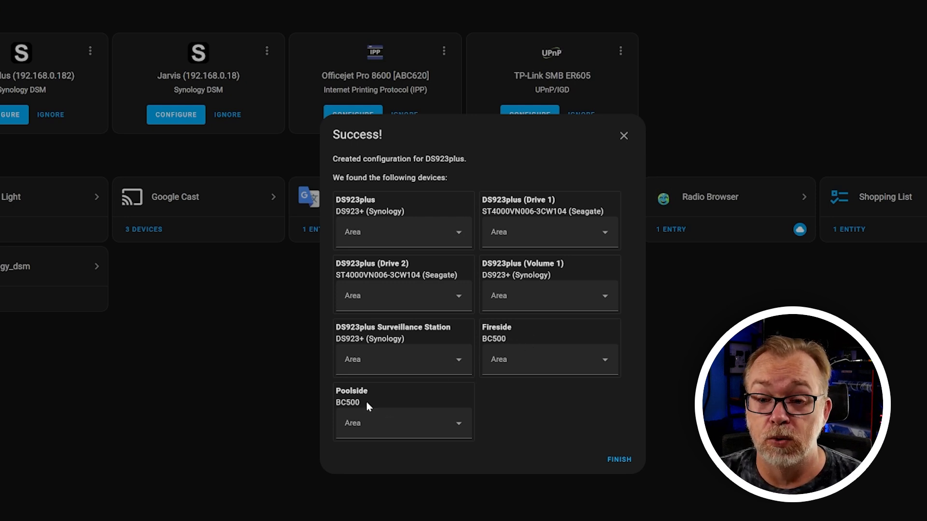
# Create a new area named Studio with the mdi:nas icon and assign the DS923plus device to it.
pyautogui.click(366, 233)
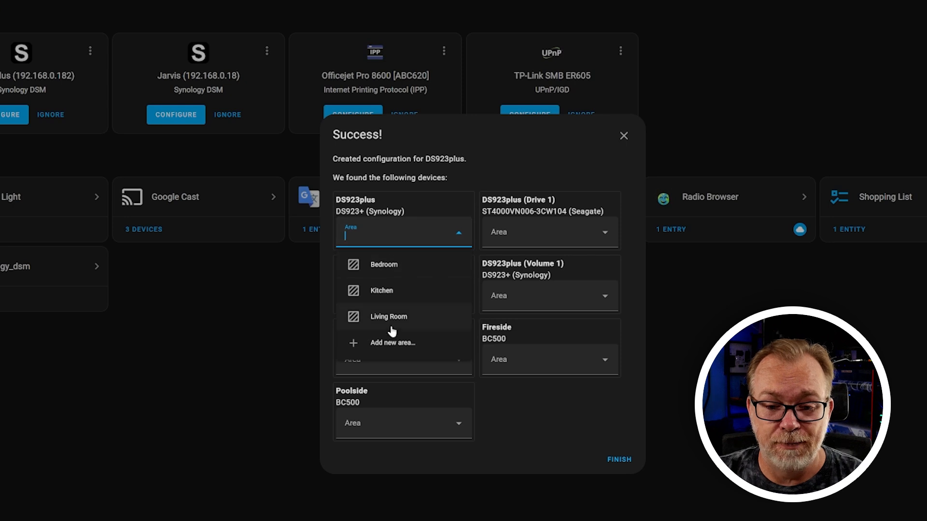
pyautogui.click(391, 343)
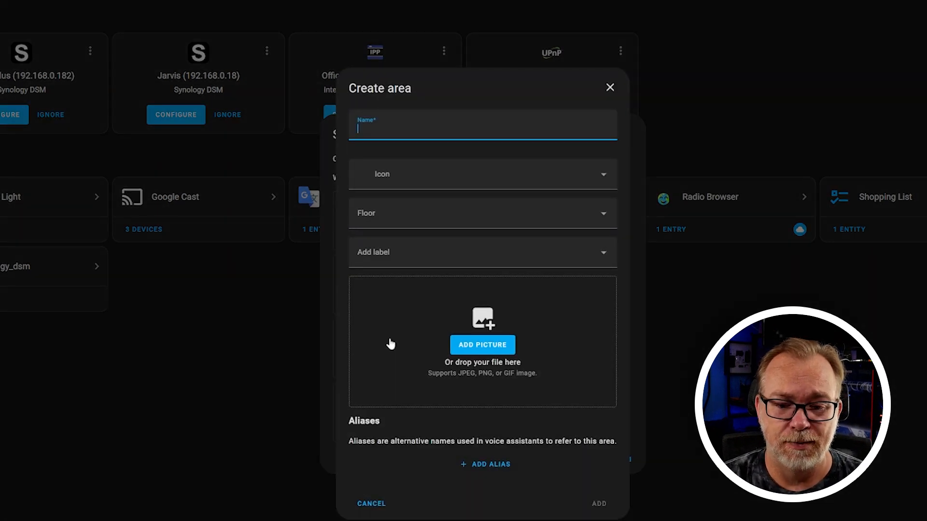
pyautogui.write('Studio')
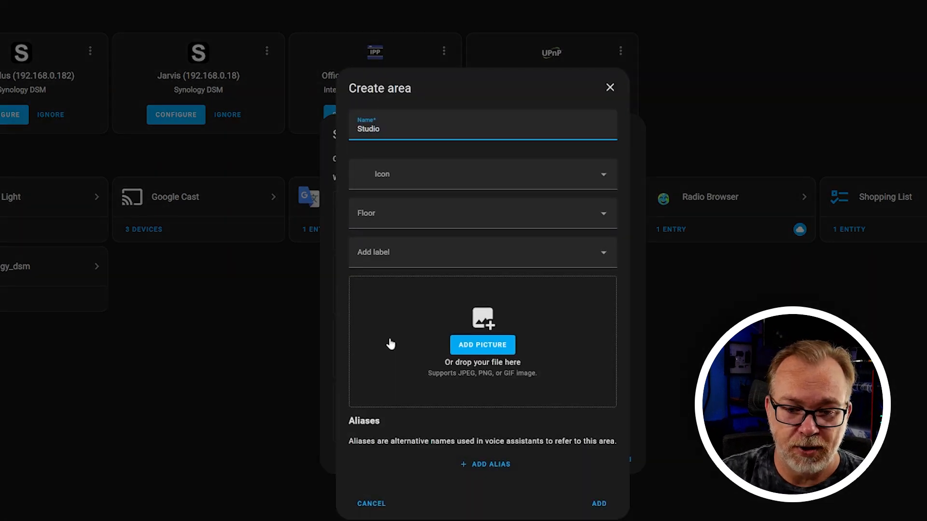
pyautogui.click(395, 169)
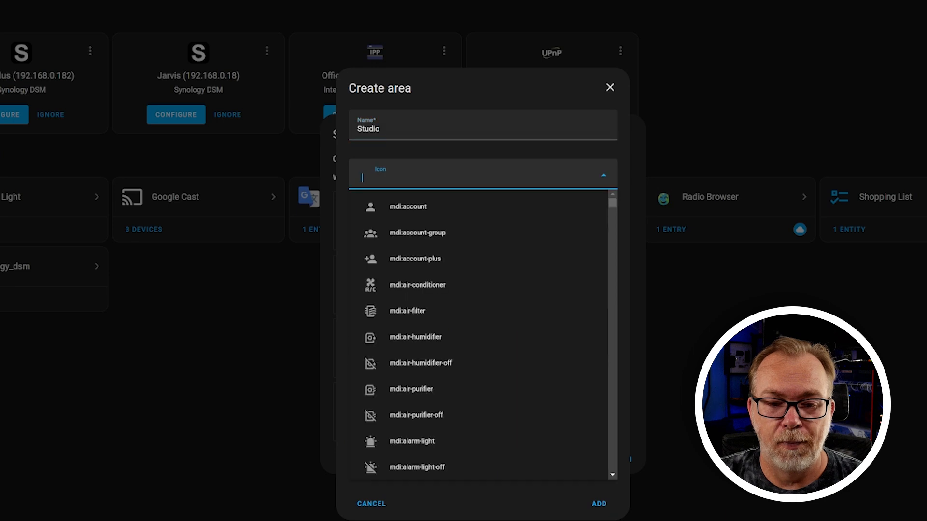
pyautogui.write('nas')
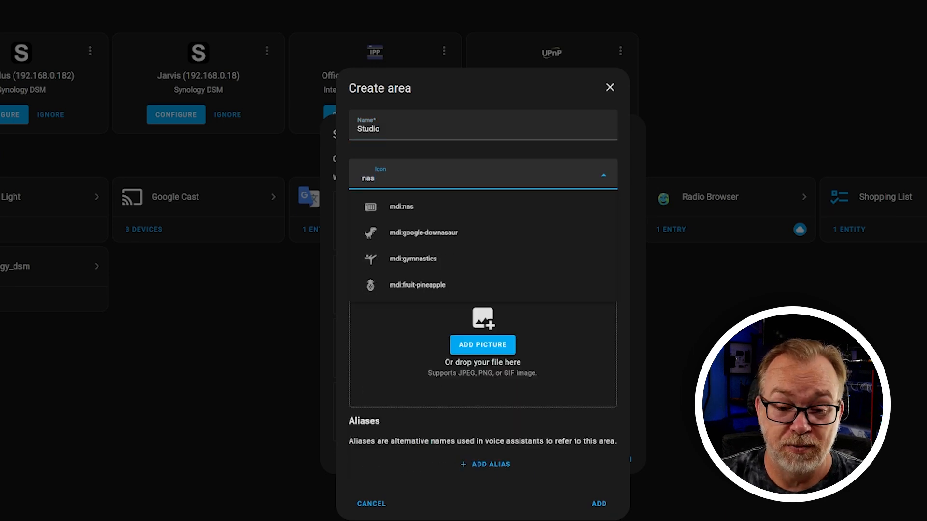
pyautogui.click(391, 207)
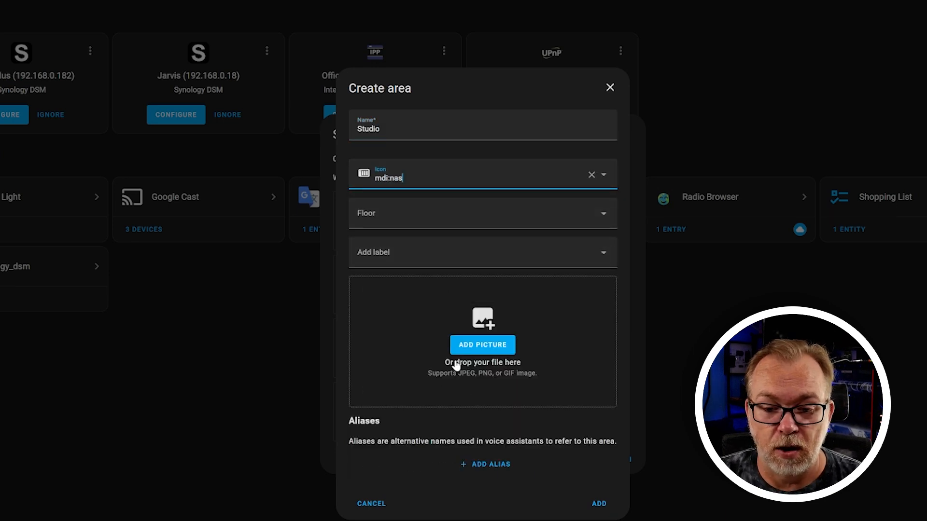
pyautogui.click(599, 504)
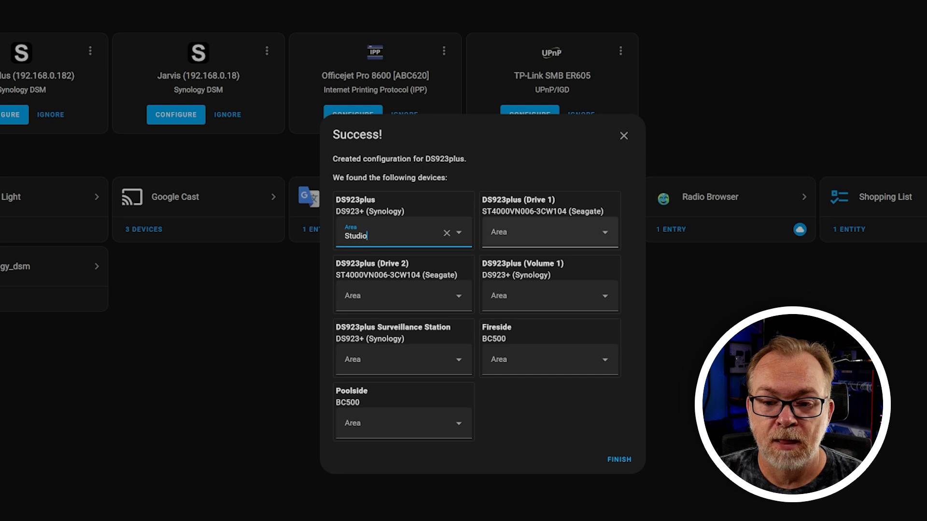
# Assign the DS923plus Drive 1, Drive 2 and Volume 1 devices to the Studio area.
pyautogui.click(549, 232)
pyautogui.click(521, 343)
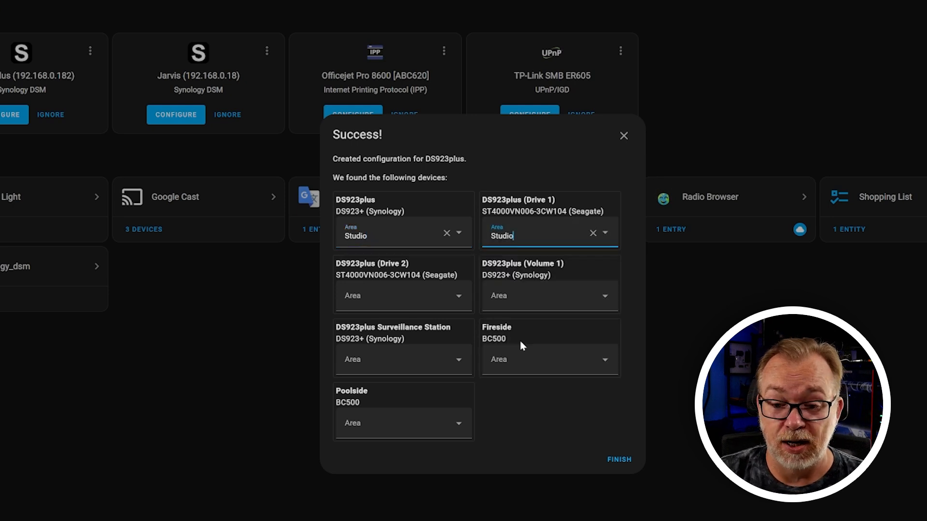
pyautogui.click(405, 296)
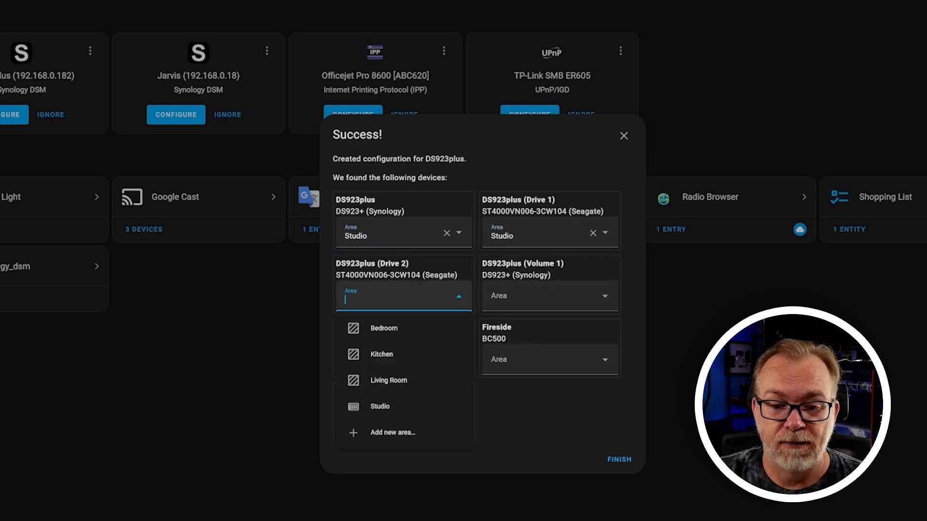
pyautogui.click(386, 407)
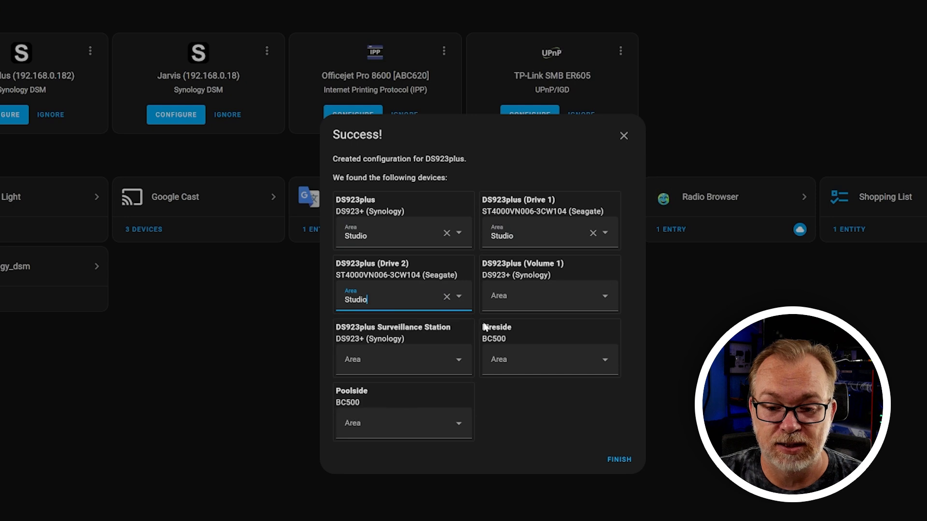
pyautogui.click(534, 292)
pyautogui.click(525, 404)
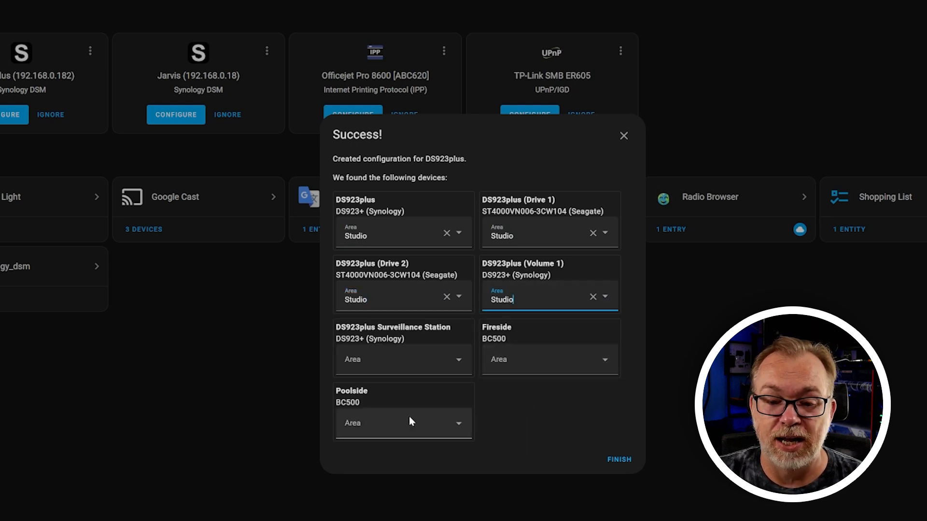
# Create a new area named Backyard with the mdi:cctv icon for the Fireside BC500 camera.
pyautogui.click(531, 361)
pyautogui.click(528, 497)
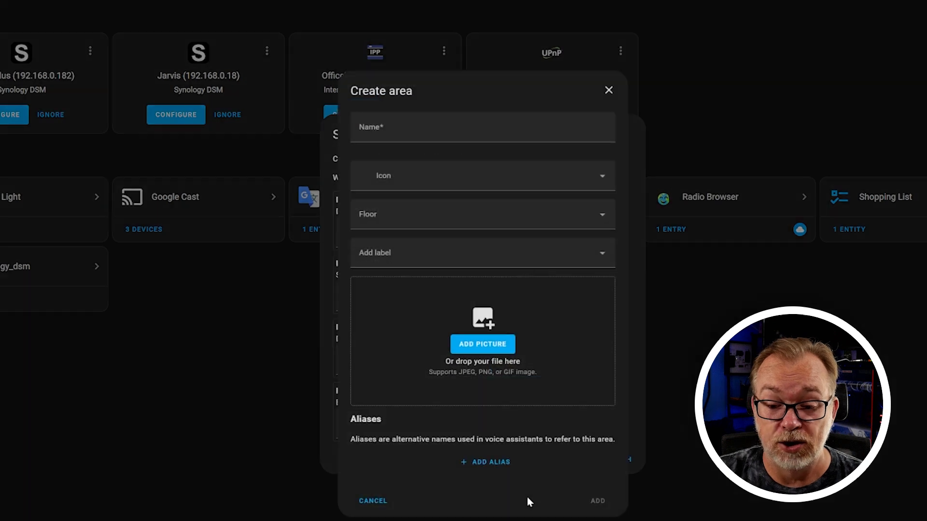
pyautogui.write('Backyard')
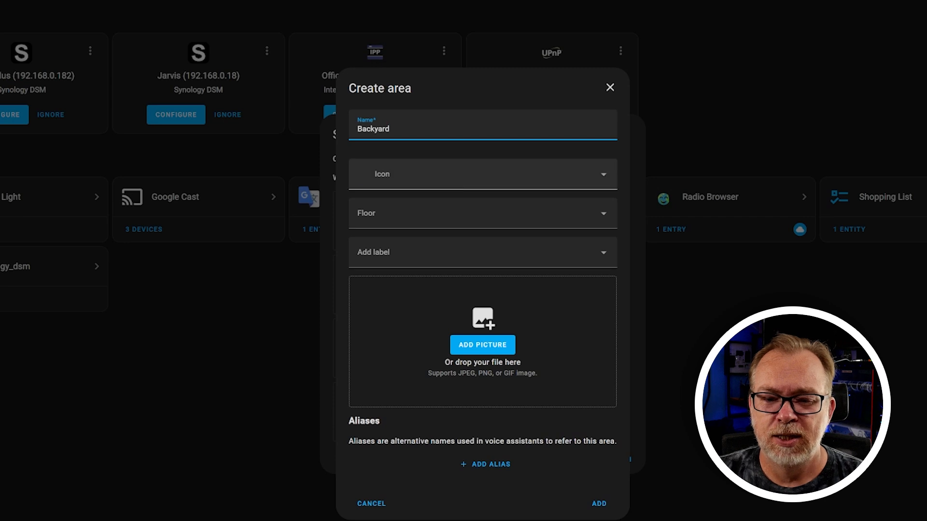
pyautogui.click(446, 185)
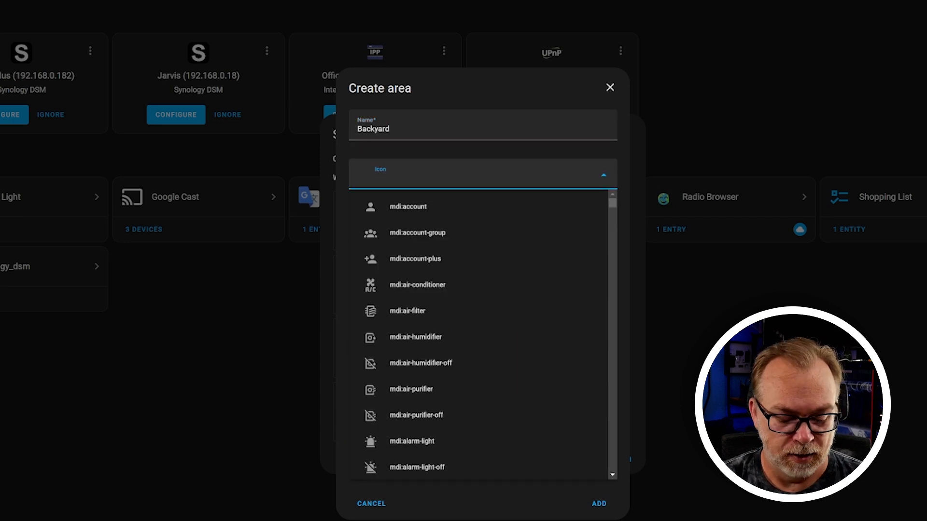
pyautogui.write('camera')
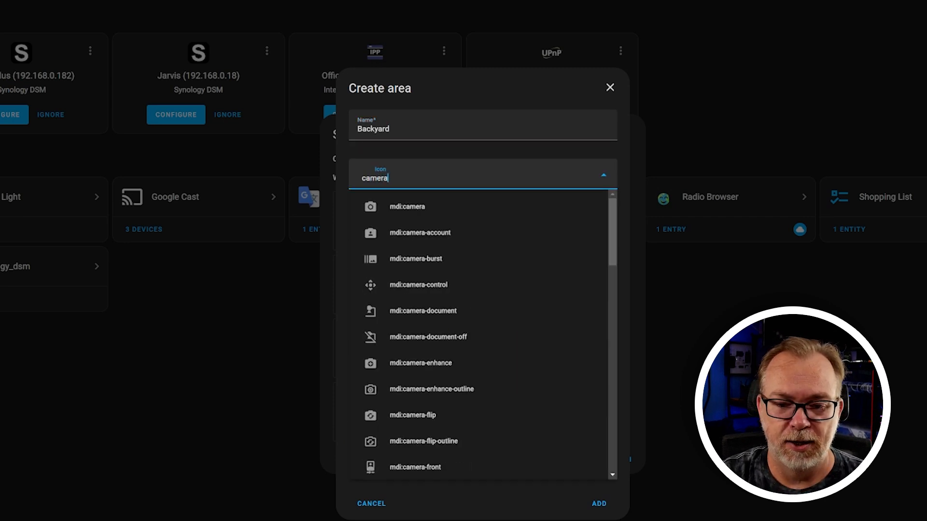
pyautogui.scroll(-8, 387, 356)
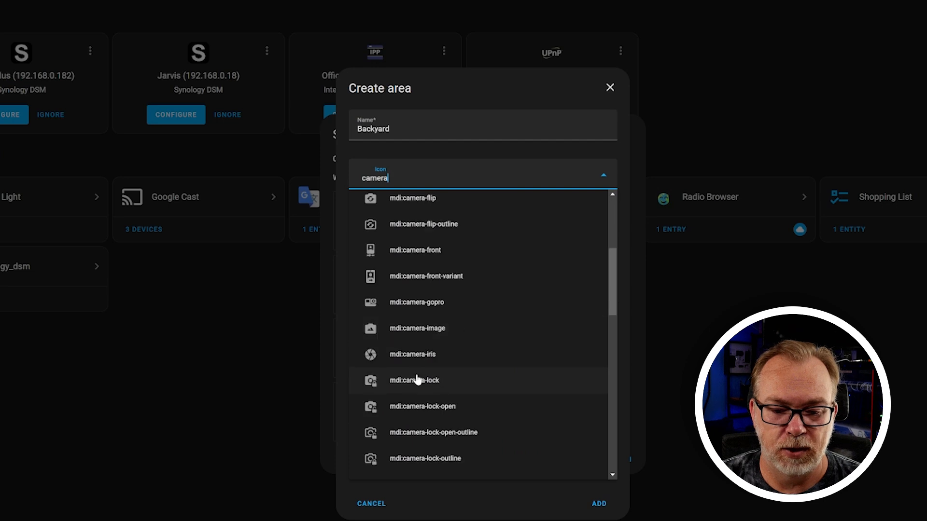
pyautogui.scroll(-9, 417, 380)
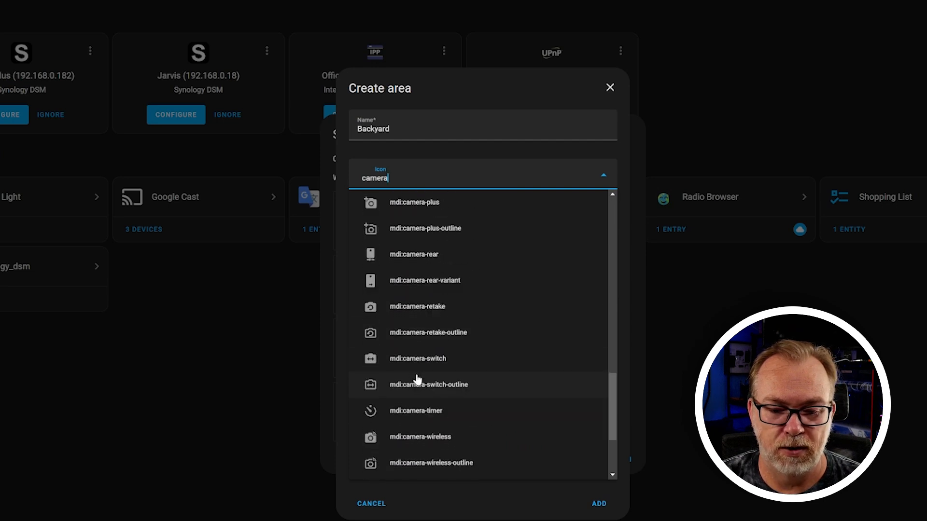
pyautogui.click(377, 381)
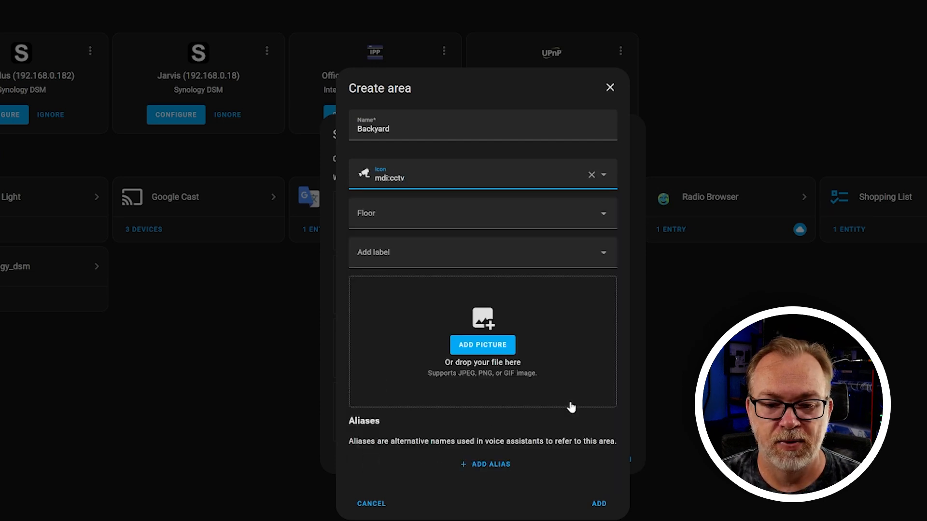
pyautogui.click(598, 502)
# Assign the Poolside BC500 camera to the Backyard area and finish the Synology DSM setup.
pyautogui.click(403, 426)
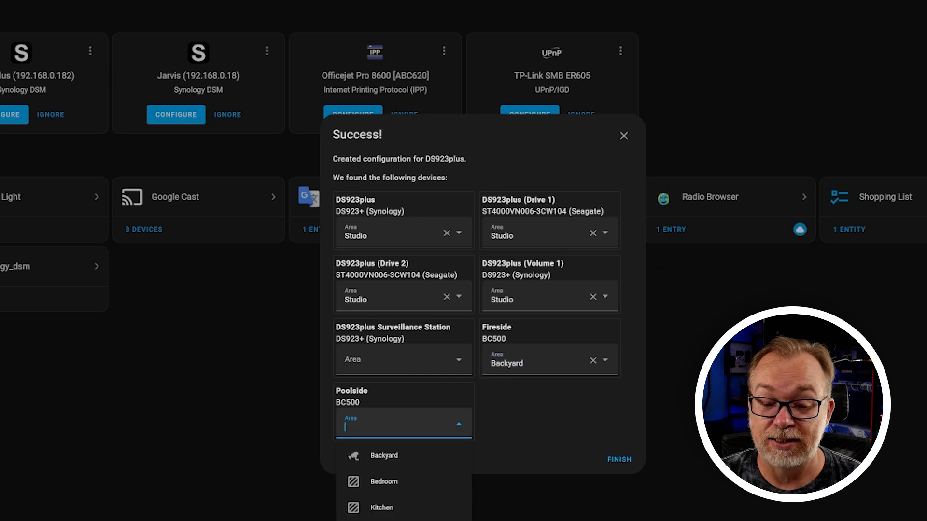
pyautogui.click(384, 456)
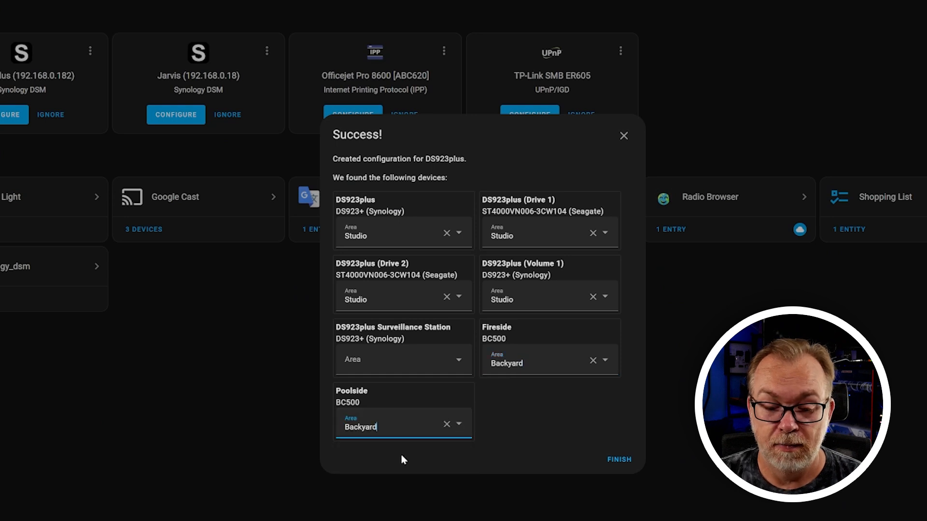
pyautogui.click(614, 459)
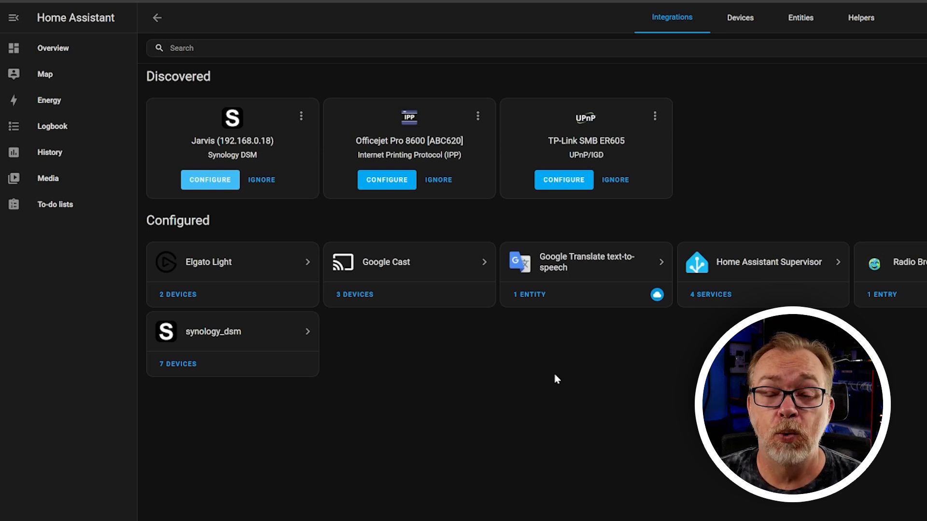
# Open the Fireside camera from the Overview dashboard, play its live feed, and close it.
pyautogui.click(52, 49)
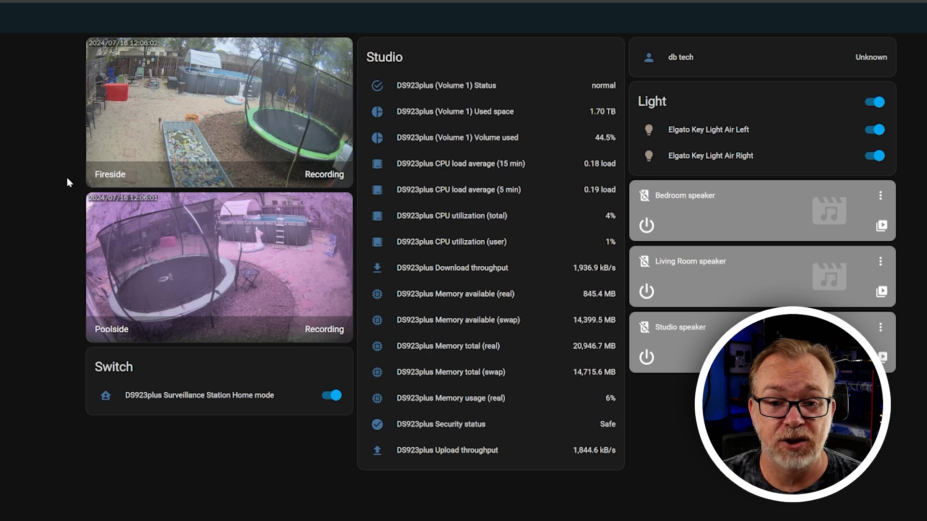
pyautogui.click(242, 84)
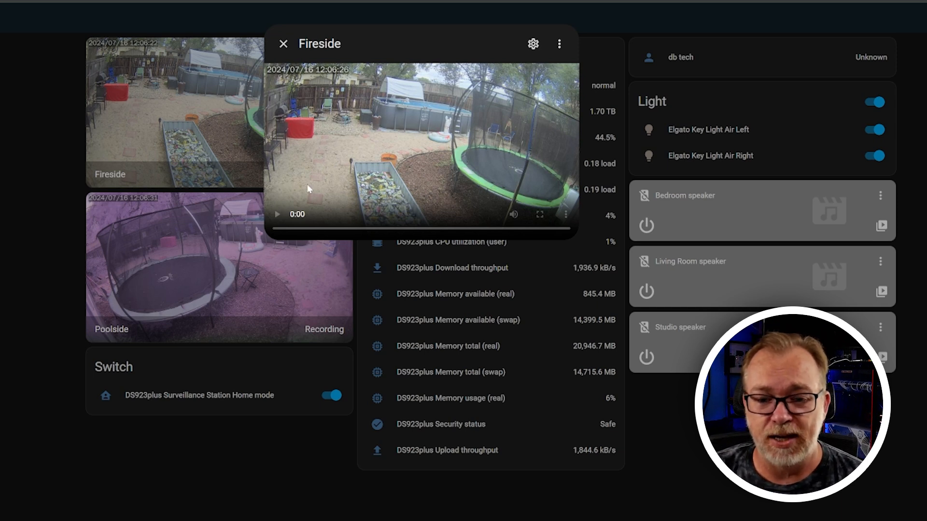
pyautogui.click(277, 213)
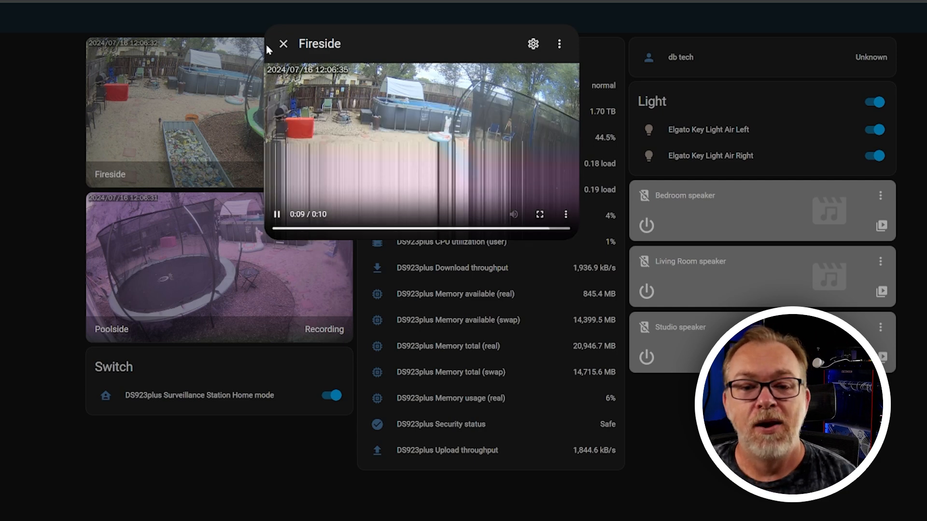
pyautogui.click(281, 45)
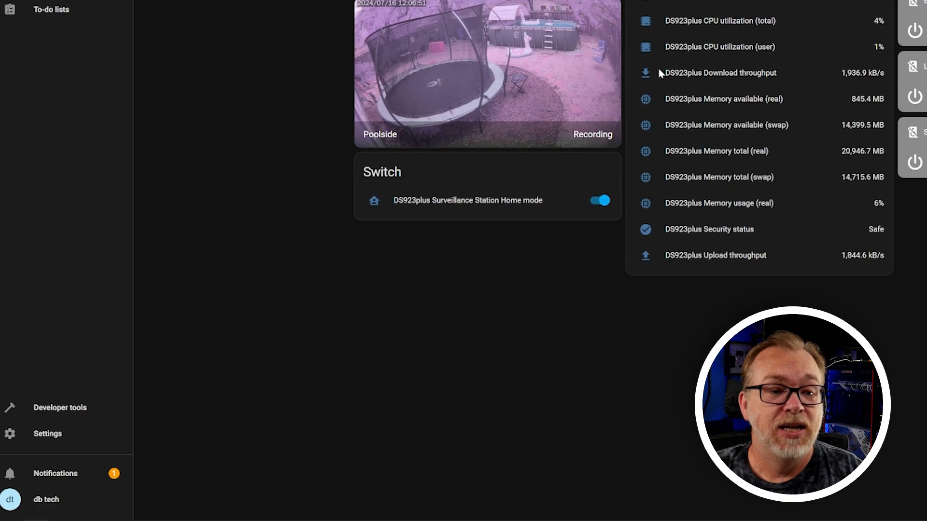
# Add the Roku integration with host 192.168.0.104 and finish its setup, keeping the TV in the Office area.
pyautogui.click(64, 438)
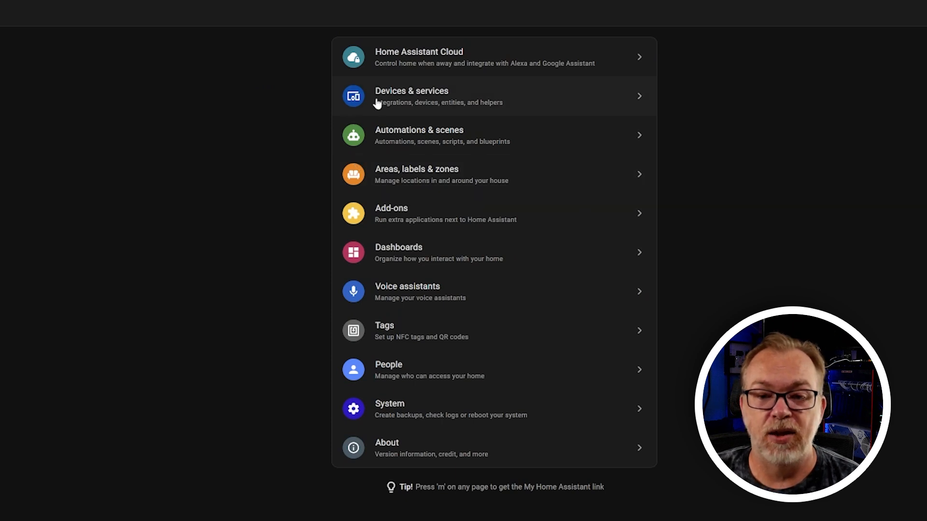
pyautogui.click(360, 99)
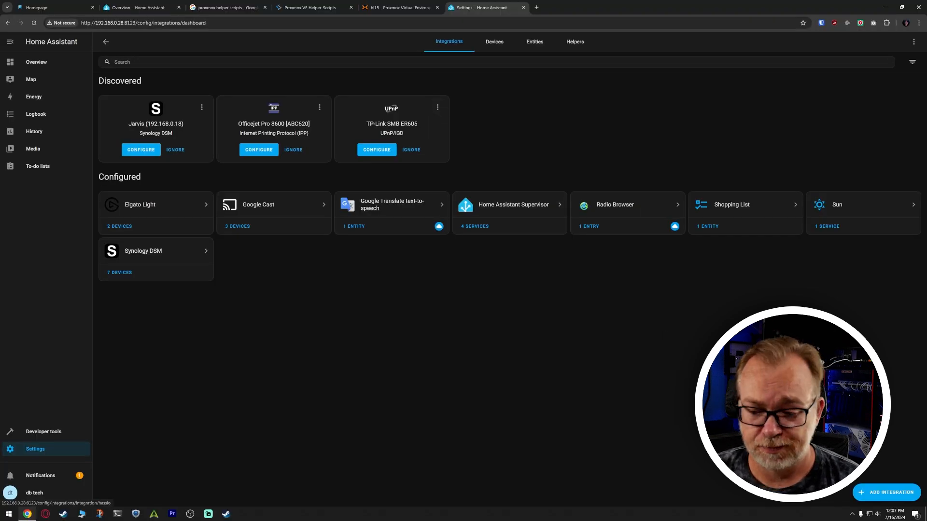
pyautogui.click(881, 495)
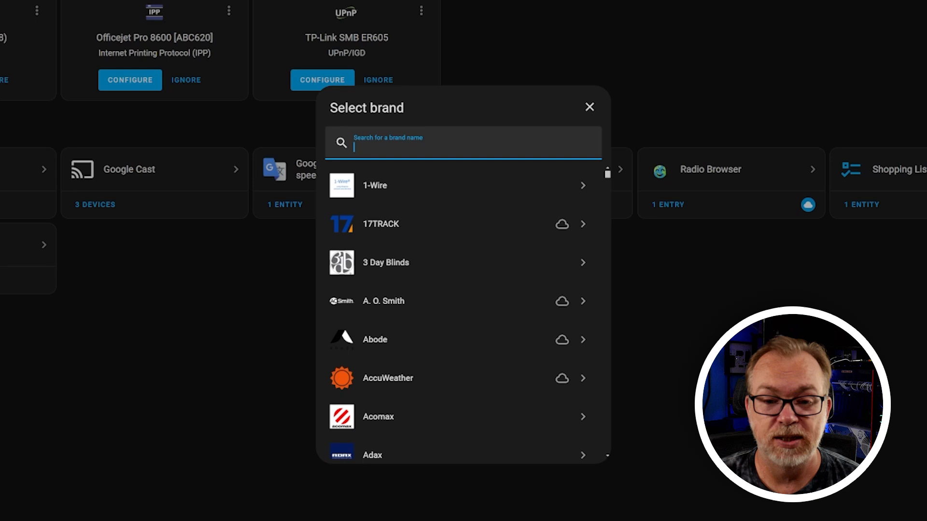
pyautogui.write('roku')
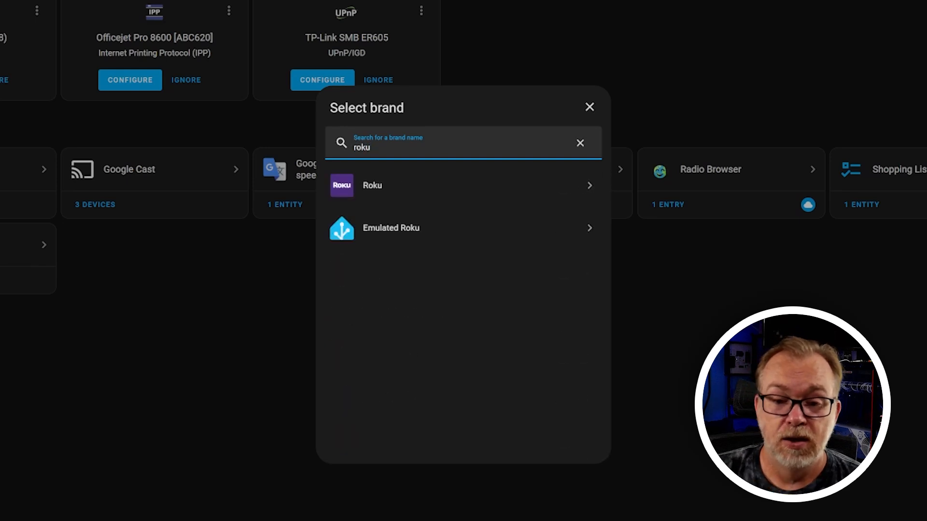
pyautogui.click(366, 189)
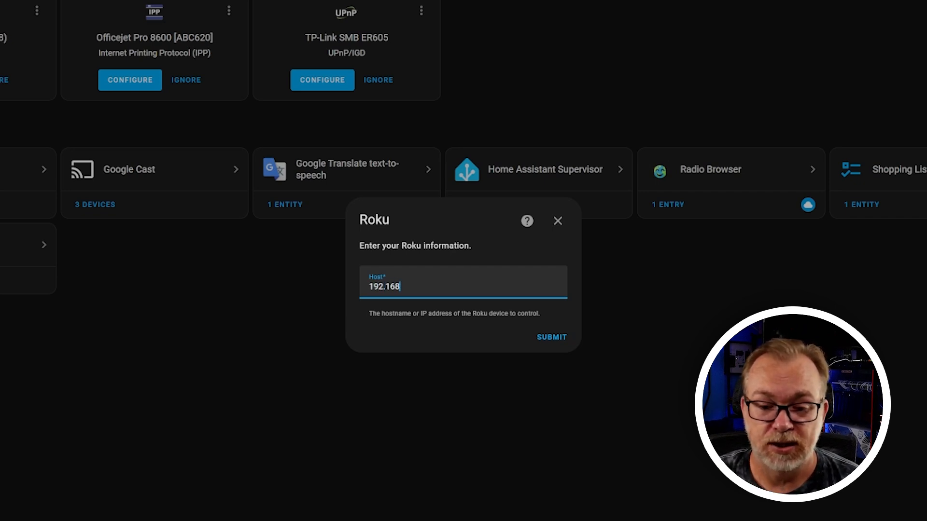
pyautogui.write('192.168.0.104')
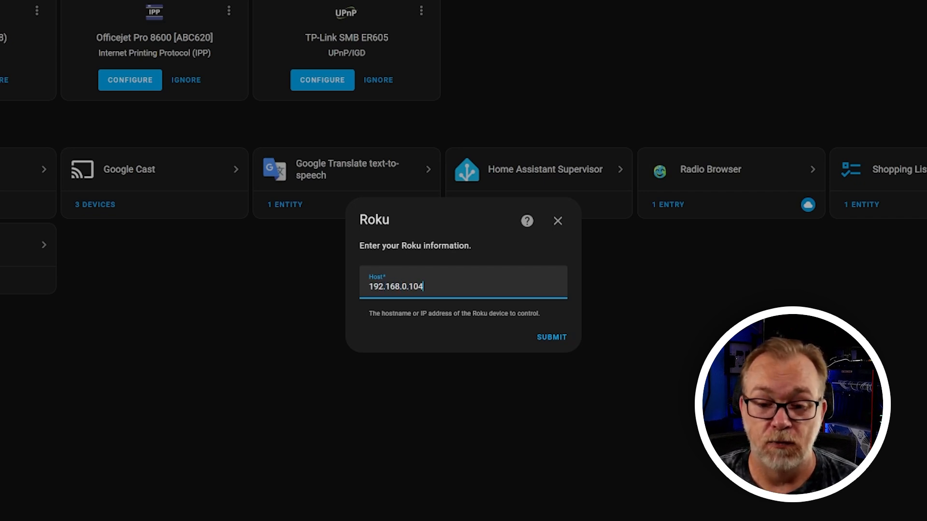
pyautogui.rightClick(395, 314)
pyautogui.click(491, 281)
pyautogui.click(560, 342)
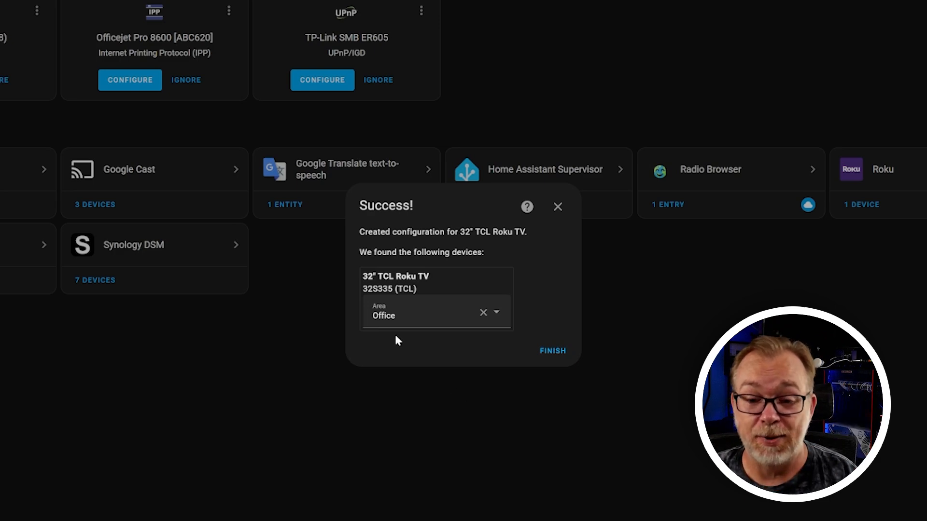
pyautogui.click(550, 351)
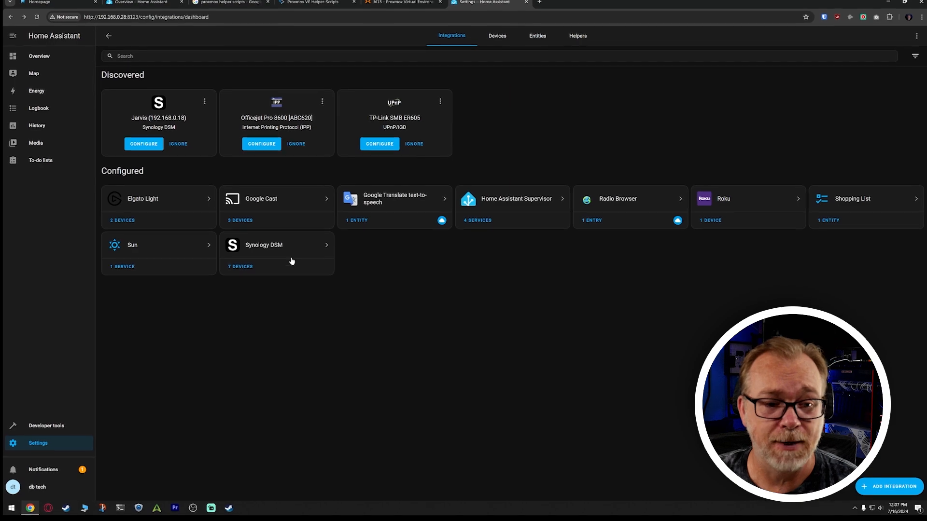
# Check the Roku TV entries on the Overview dashboard and return to the settings page.
pyautogui.click(41, 49)
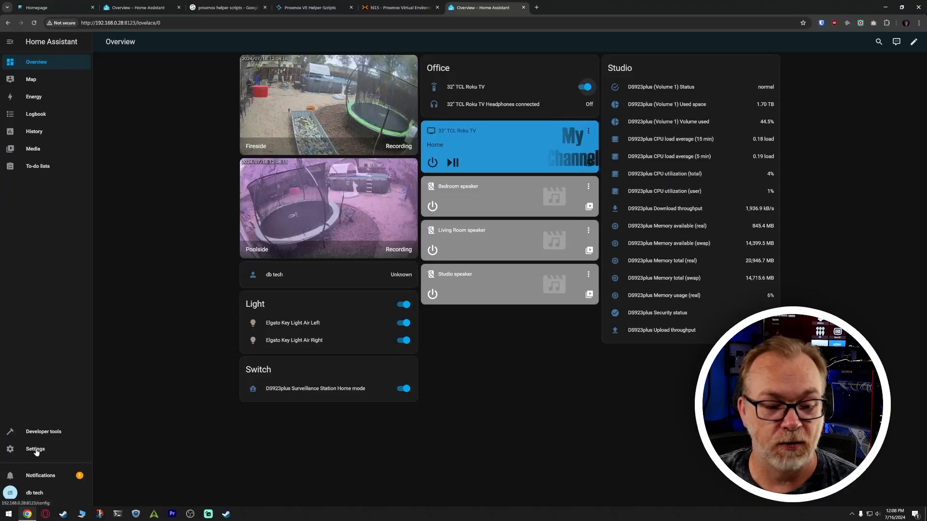
pyautogui.click(35, 451)
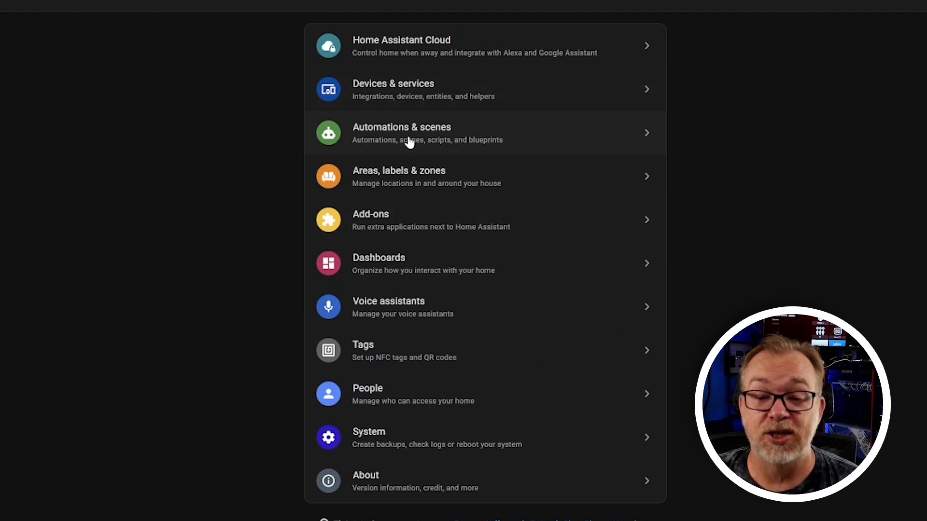
# Create a new empty automation and give it a fixed-time trigger at 12:10 PM.
pyautogui.click(407, 140)
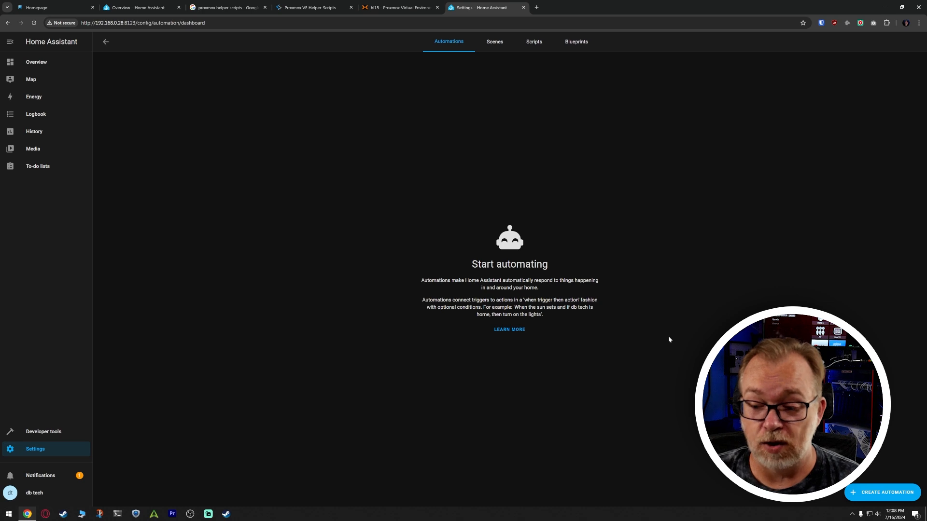
pyautogui.click(872, 492)
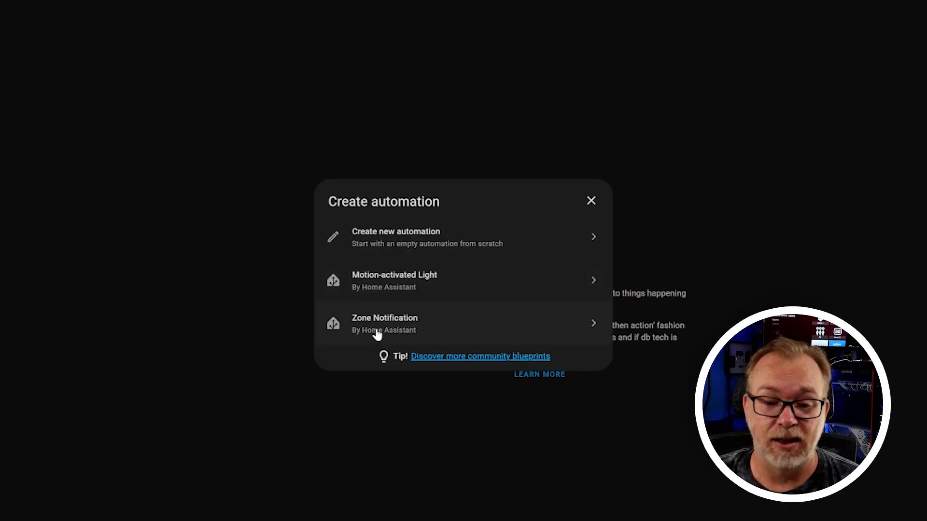
pyautogui.click(391, 238)
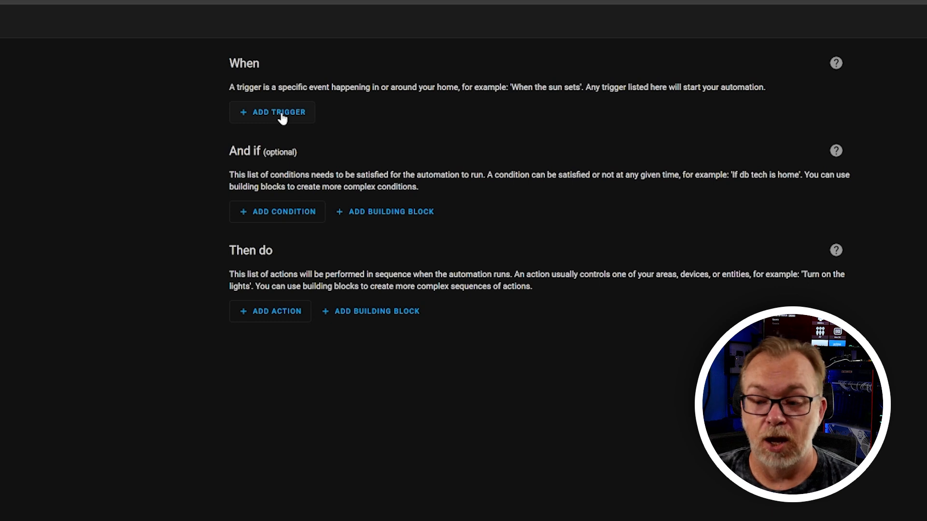
pyautogui.click(283, 116)
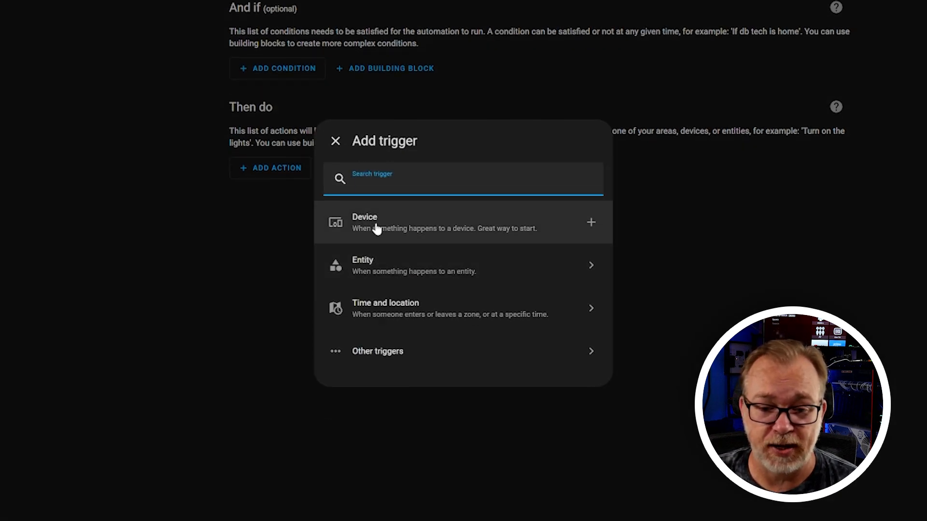
pyautogui.click(390, 309)
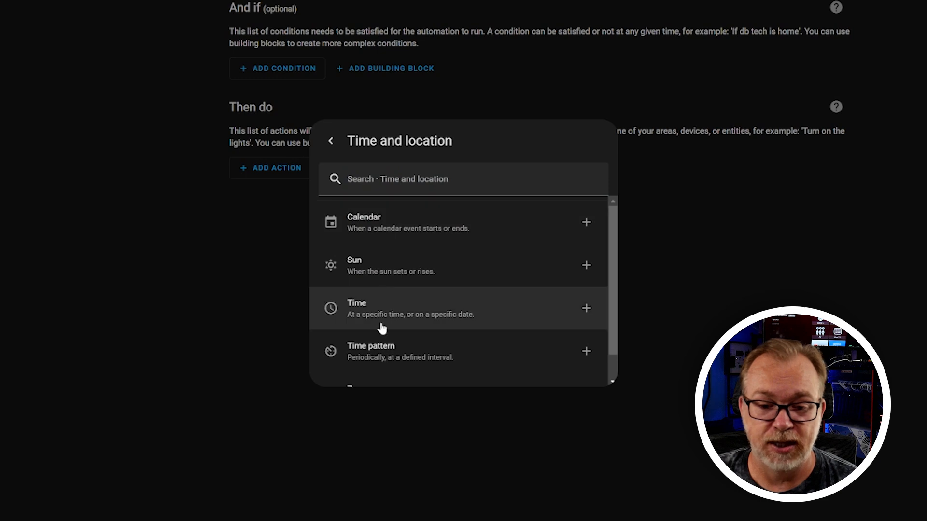
pyautogui.click(378, 311)
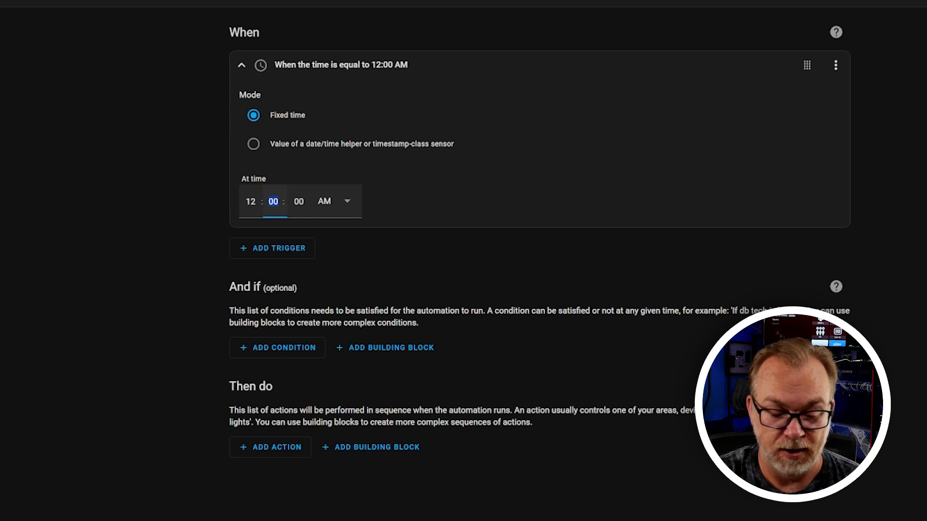
pyautogui.click(324, 216)
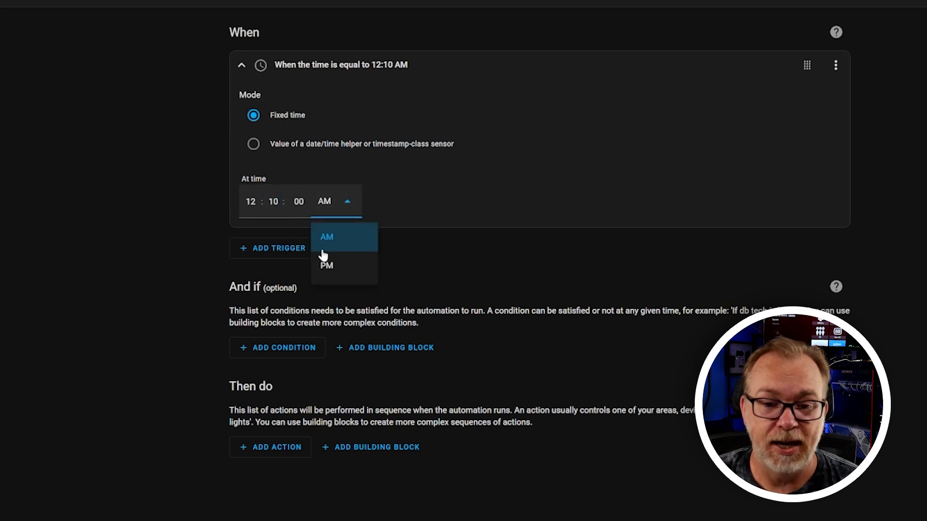
pyautogui.click(325, 264)
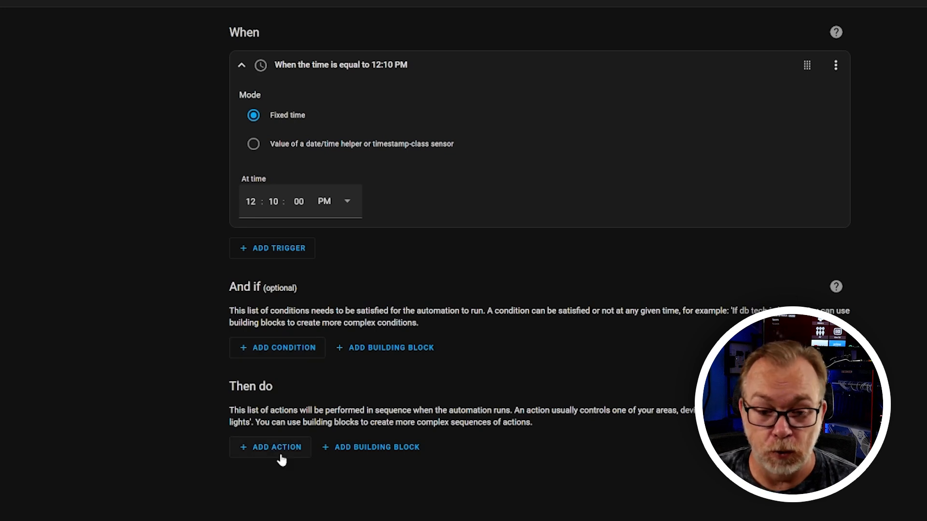
# Add a device action that turns off the 32" TCL Roku TV.
pyautogui.click(275, 451)
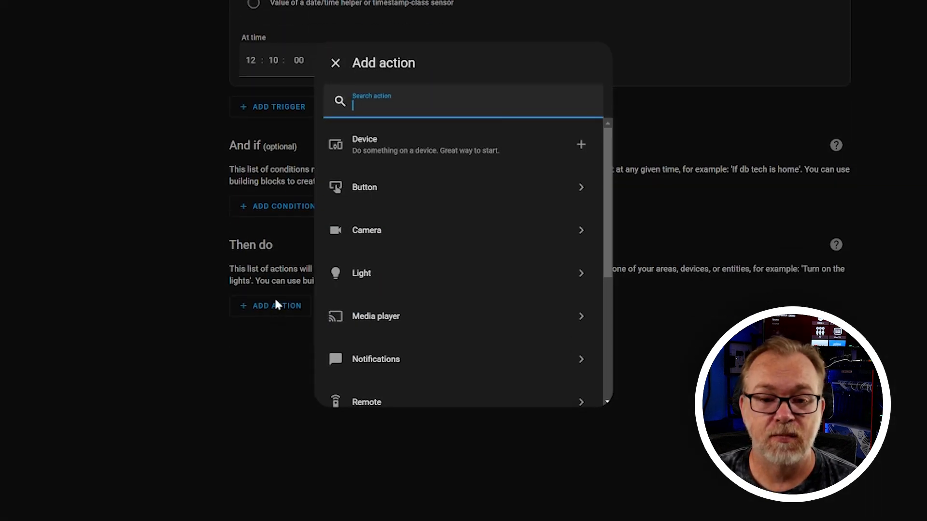
pyautogui.click(365, 148)
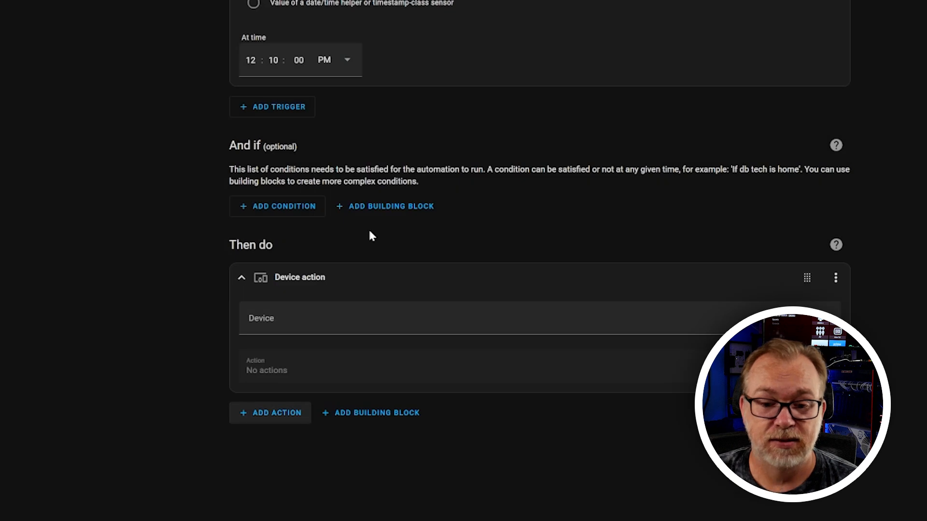
pyautogui.click(341, 316)
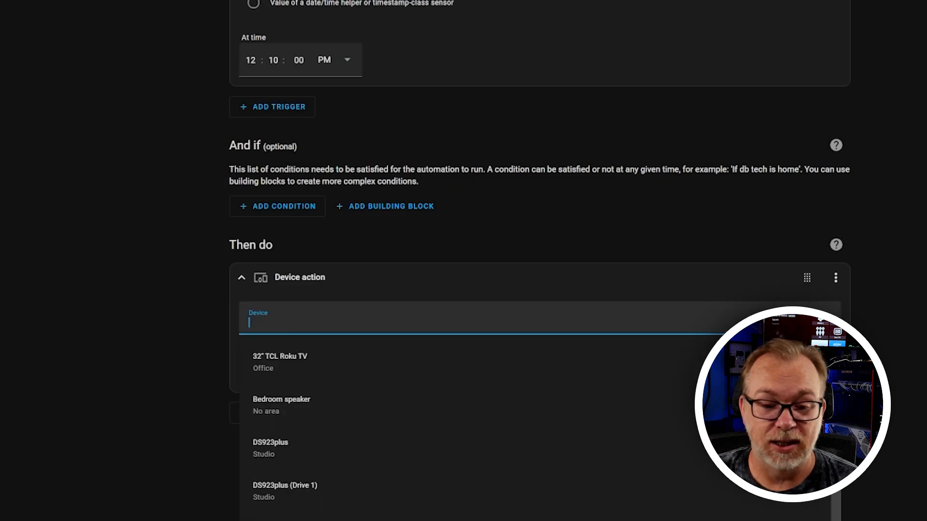
pyautogui.click(279, 368)
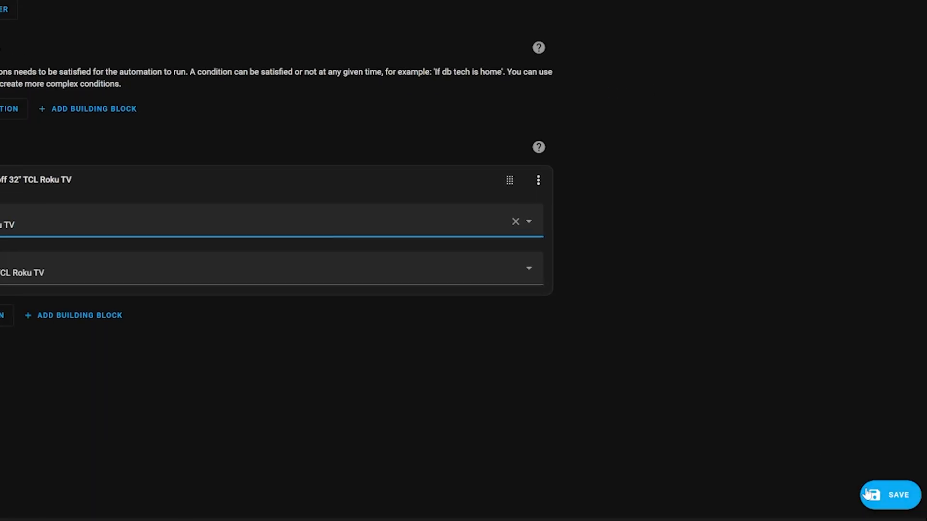
# Save the automation under the name TV OFF.
pyautogui.click(867, 493)
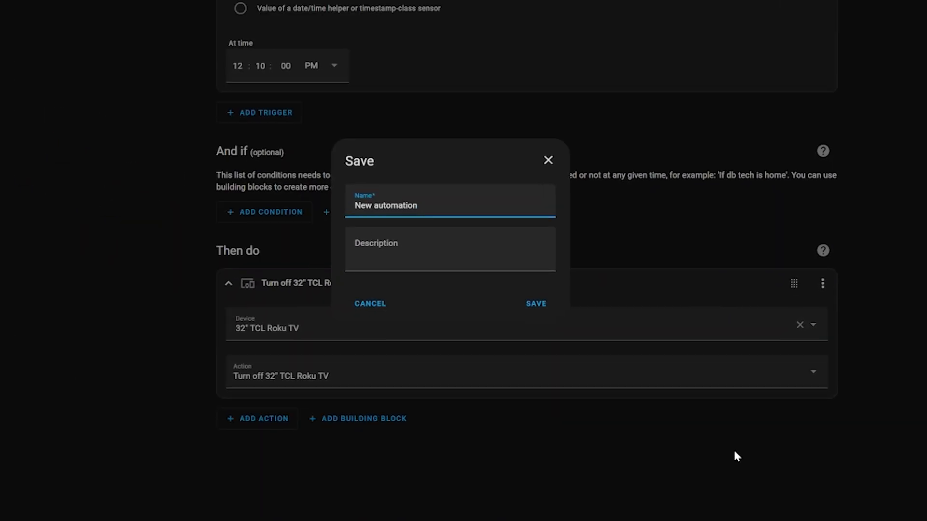
pyautogui.hotkey('ctrl', 'a')
pyautogui.write('TV')
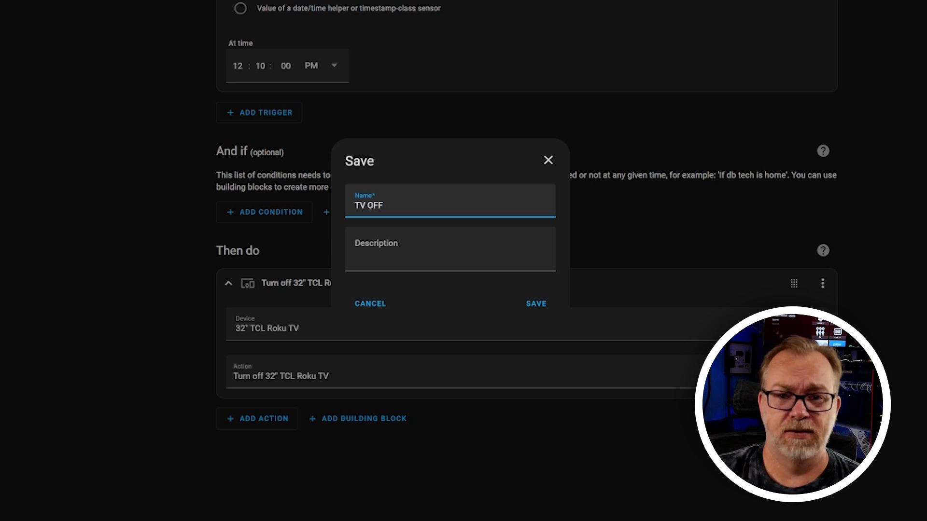
pyautogui.click(536, 305)
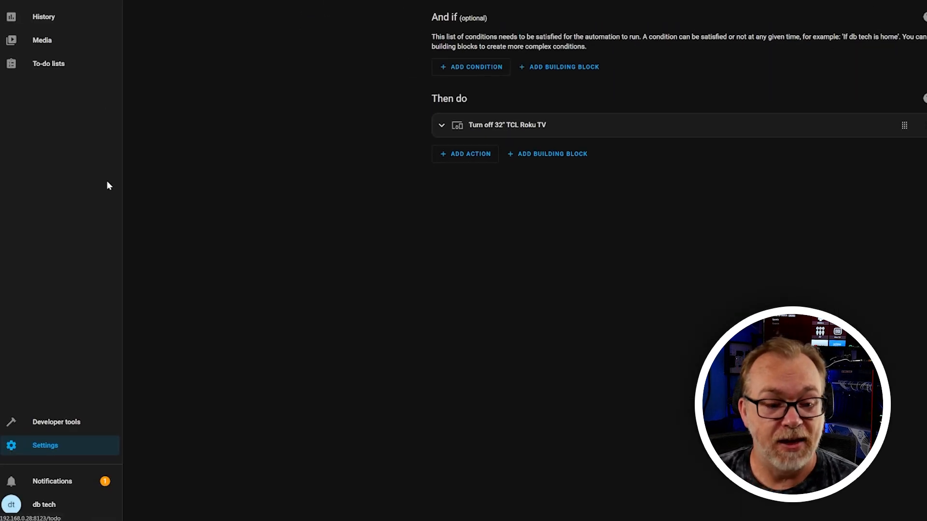
# Return to the list of automations in the settings and run the TV OFF automation manually.
pyautogui.click(60, 447)
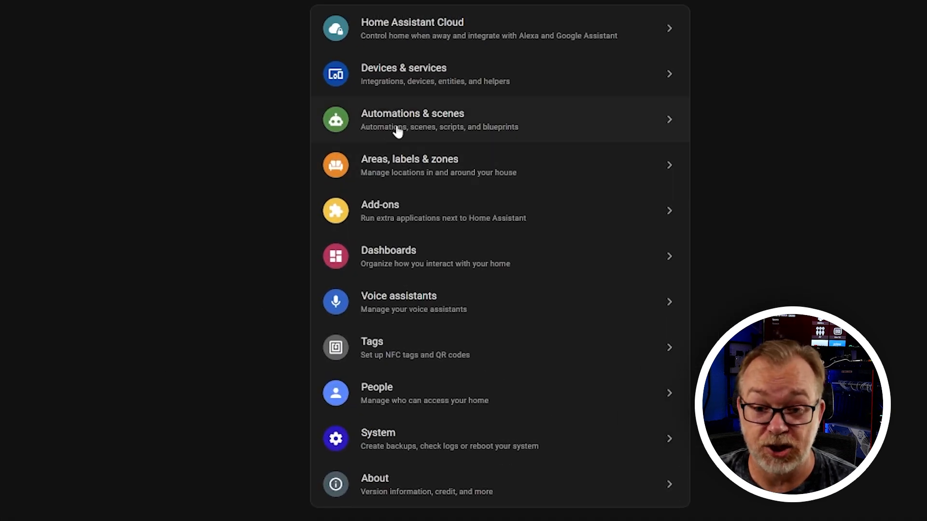
pyautogui.click(406, 124)
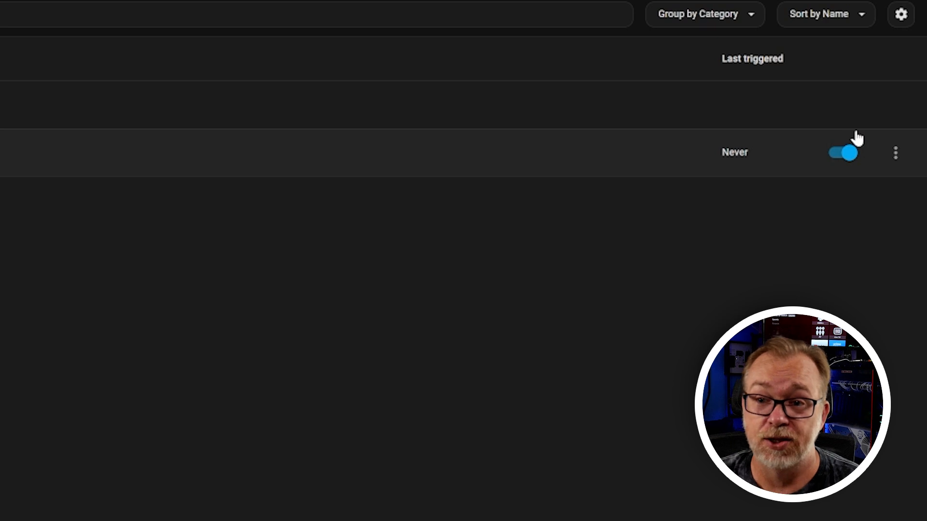
pyautogui.click(897, 157)
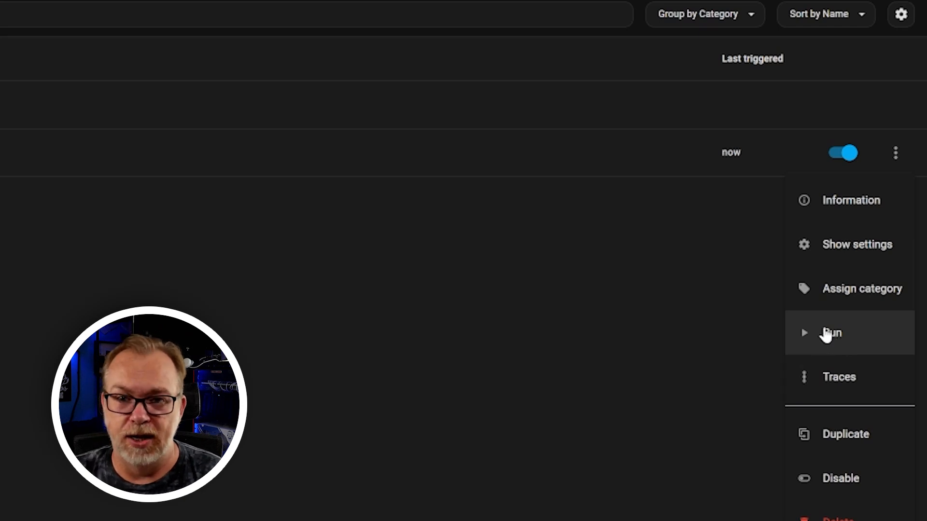
pyautogui.click(826, 333)
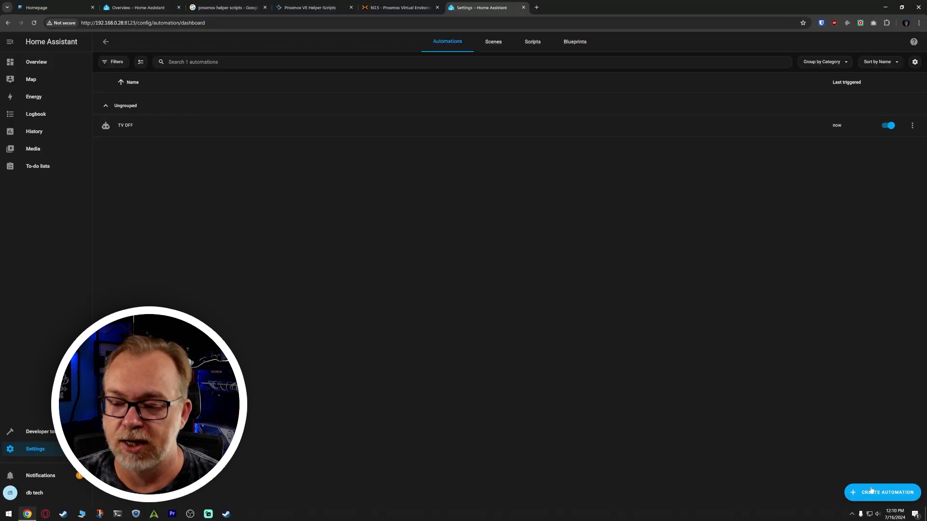
# Start another new automation from scratch.
pyautogui.click(871, 491)
pyautogui.click(440, 253)
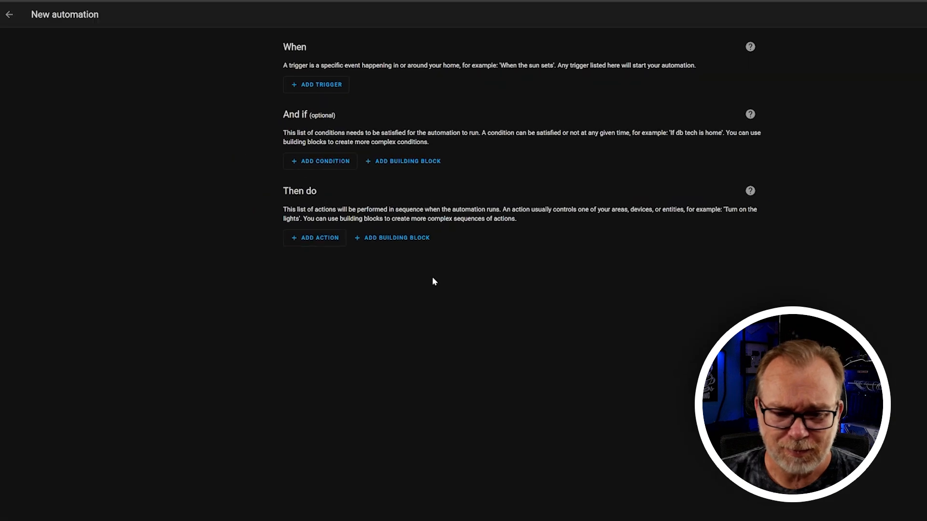
pyautogui.click(323, 85)
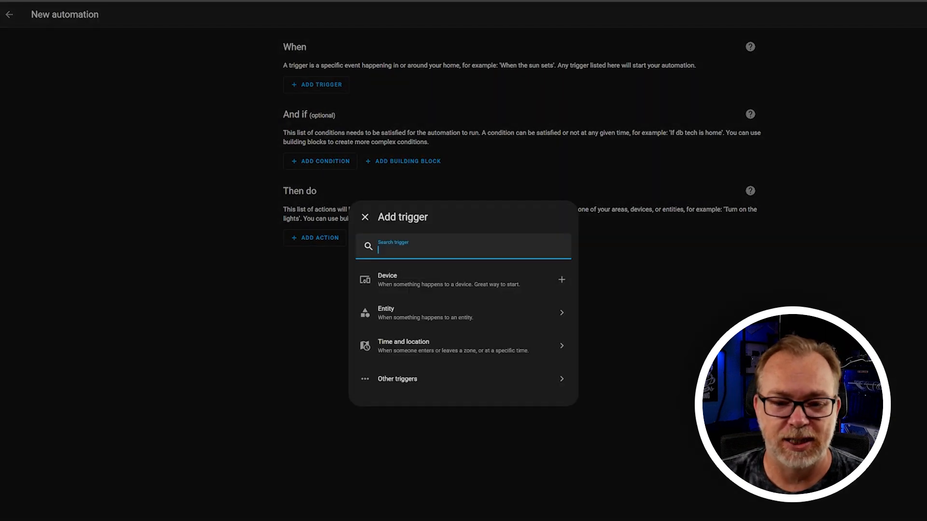
pyautogui.click(404, 278)
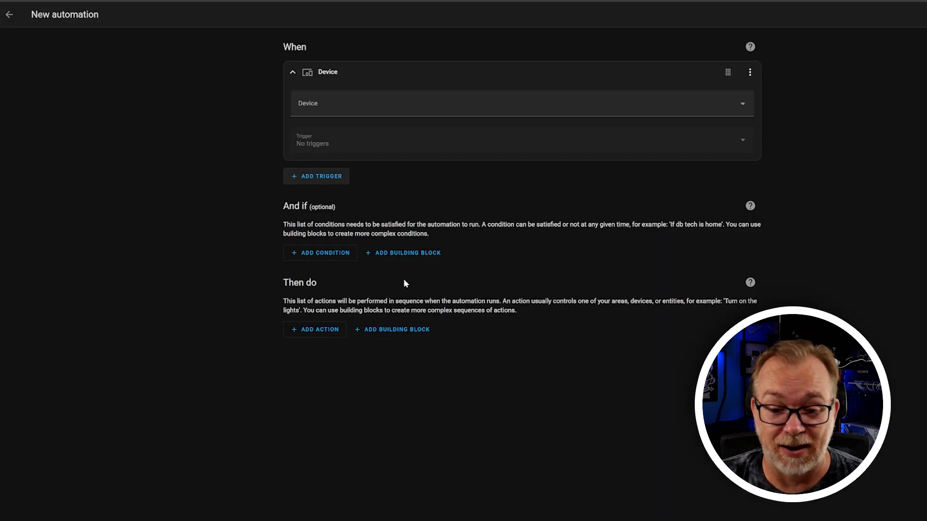
pyautogui.click(293, 72)
pyautogui.click(750, 73)
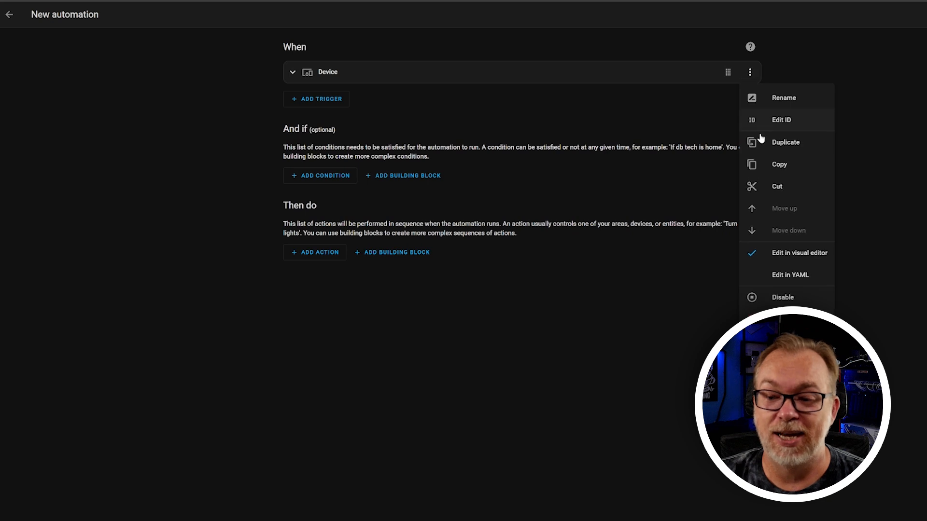
pyautogui.click(782, 319)
pyautogui.click(530, 331)
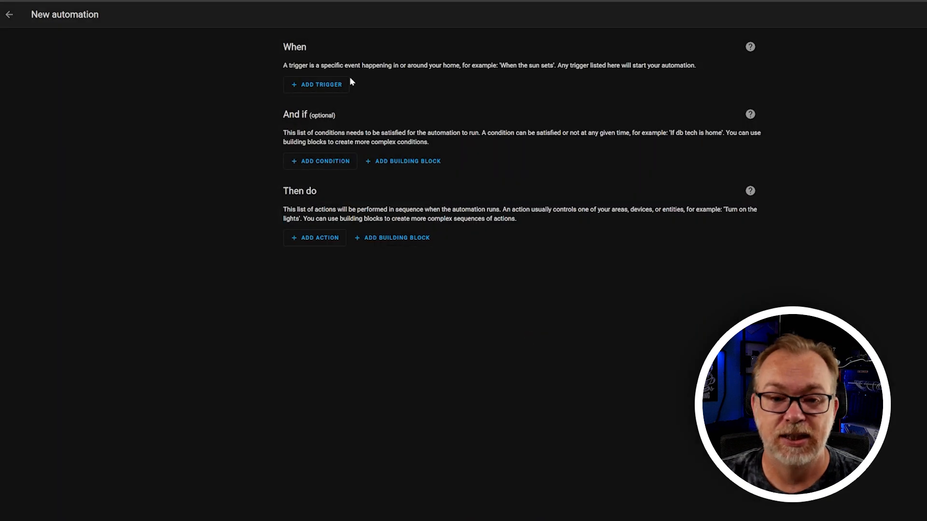
# Add a fixed-time trigger at 12:15 PM to the new automation.
pyautogui.click(329, 86)
pyautogui.click(404, 344)
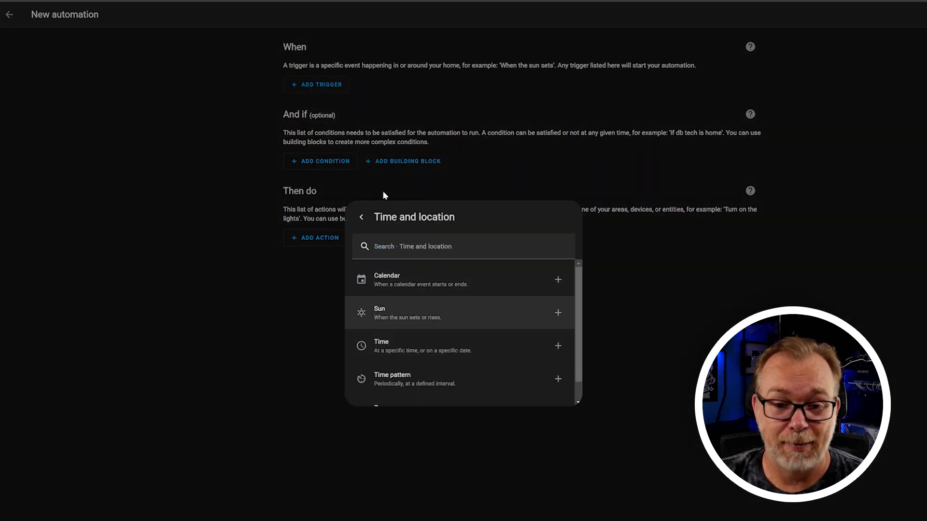
pyautogui.click(397, 348)
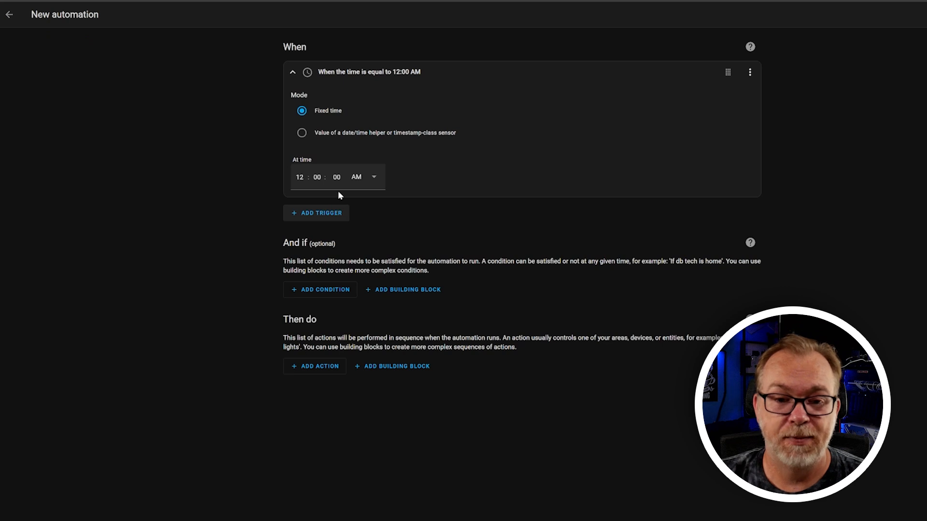
pyautogui.click(317, 177)
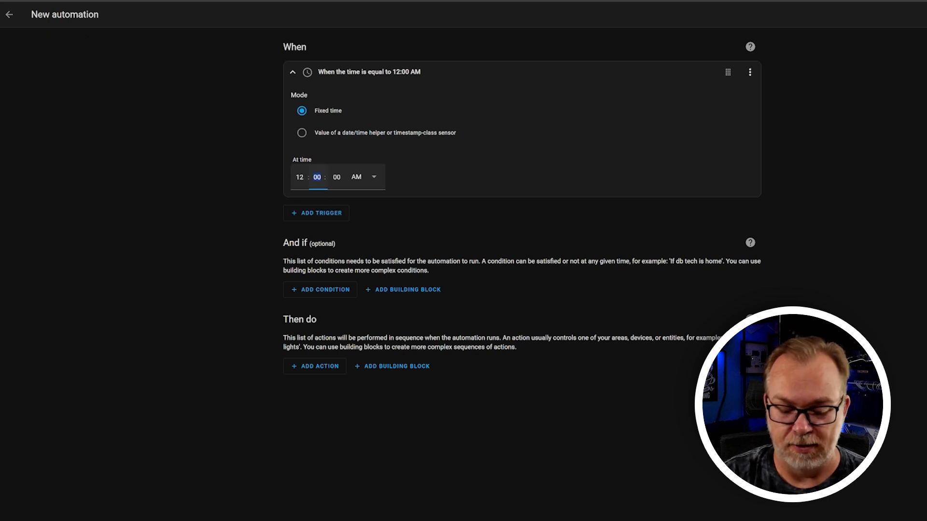
pyautogui.write('15')
pyautogui.press('Tab')
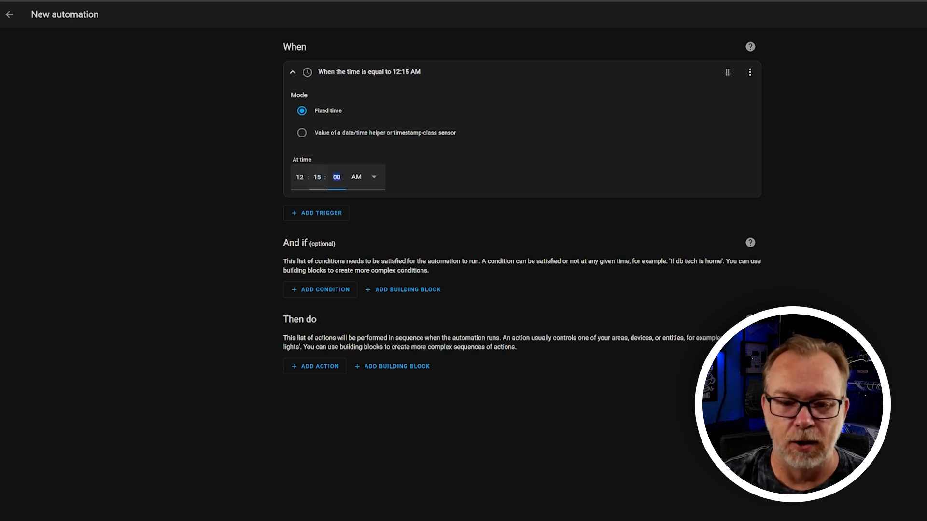
pyautogui.click(372, 180)
pyautogui.click(373, 233)
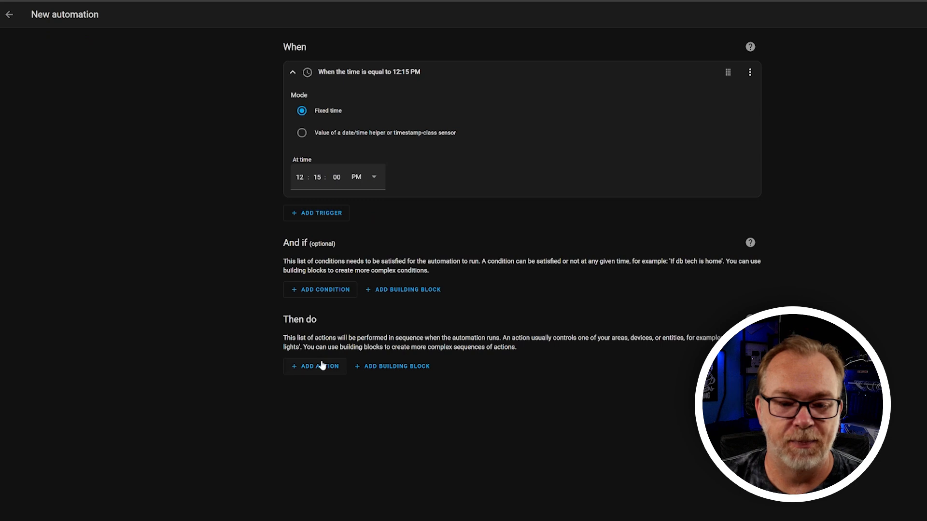
# Add a device action for the 32" TCL Roku TV and set it to turn the TV on.
pyautogui.click(322, 365)
pyautogui.click(378, 248)
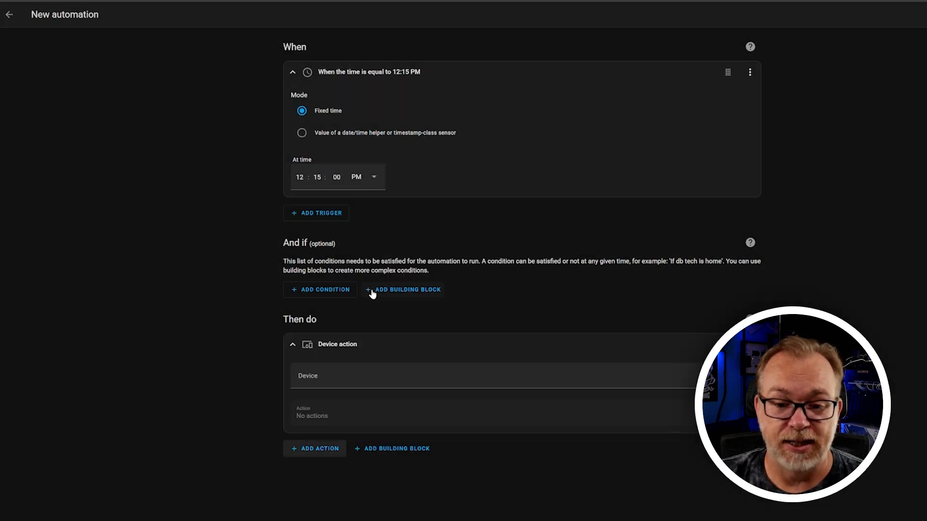
pyautogui.click(325, 387)
pyautogui.click(322, 419)
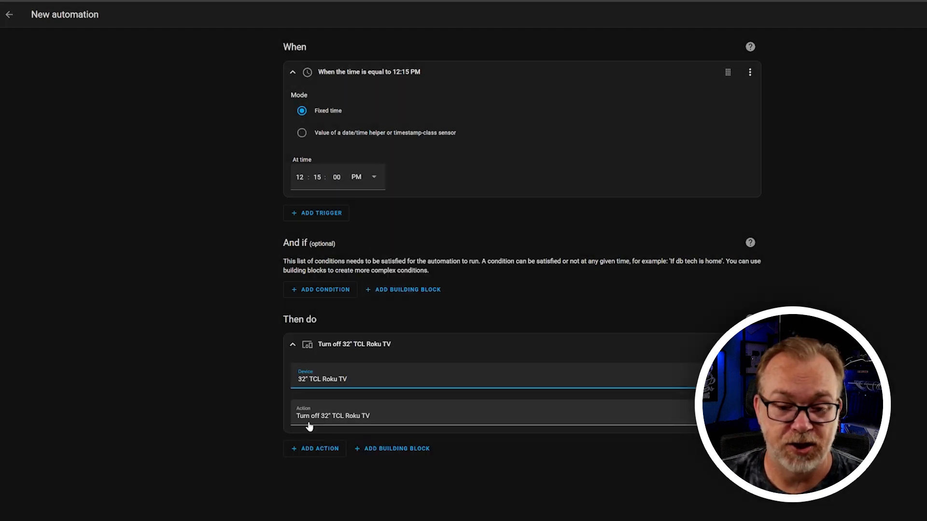
pyautogui.click(307, 424)
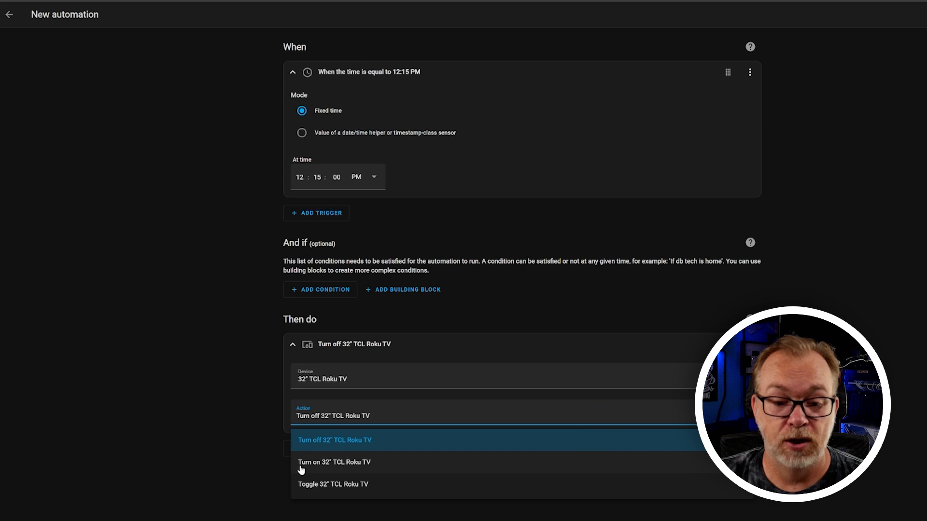
pyautogui.click(314, 462)
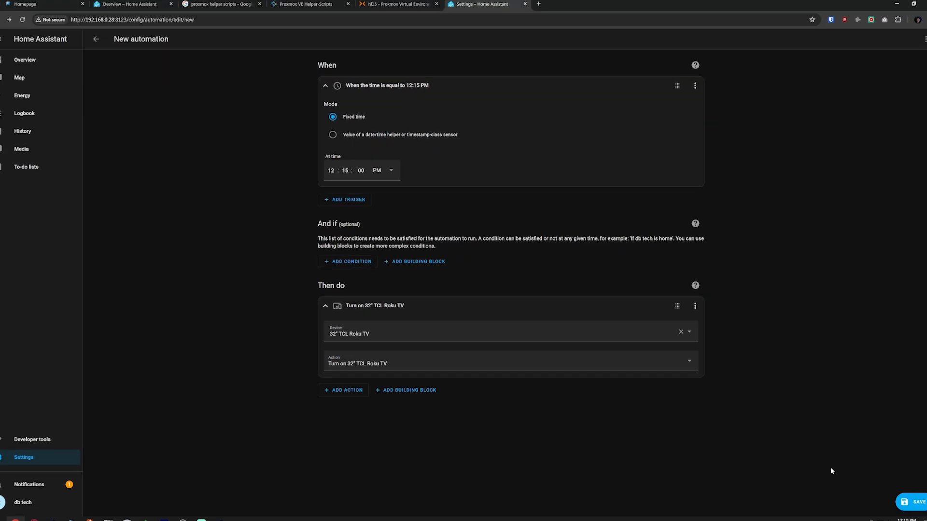
# Save the new automation under the name TV ON and return to the list of automations.
pyautogui.click(894, 497)
pyautogui.hotkey('ctrl', 'a')
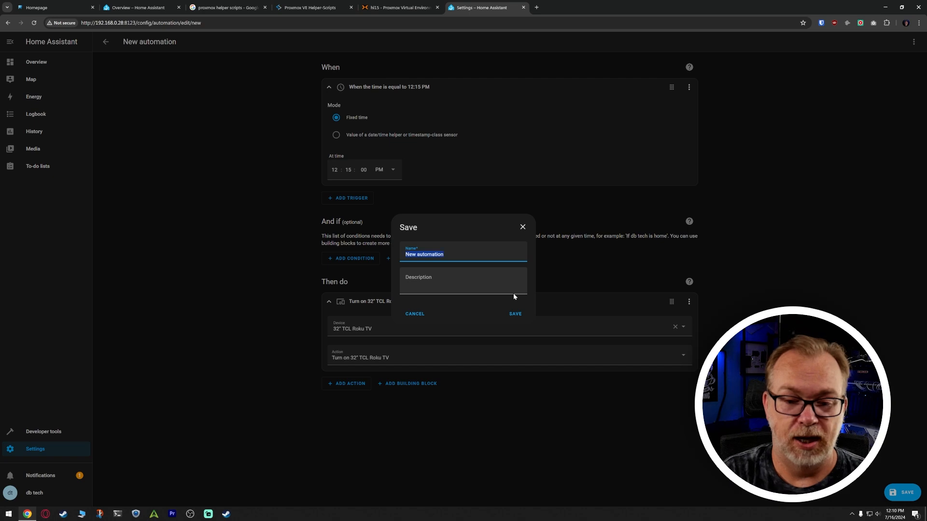
pyautogui.write('TV ON')
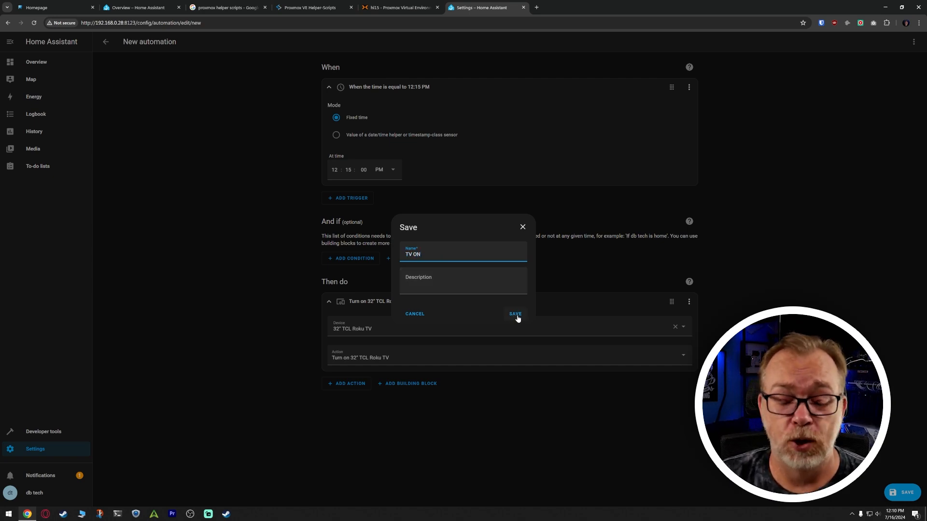
pyautogui.click(514, 315)
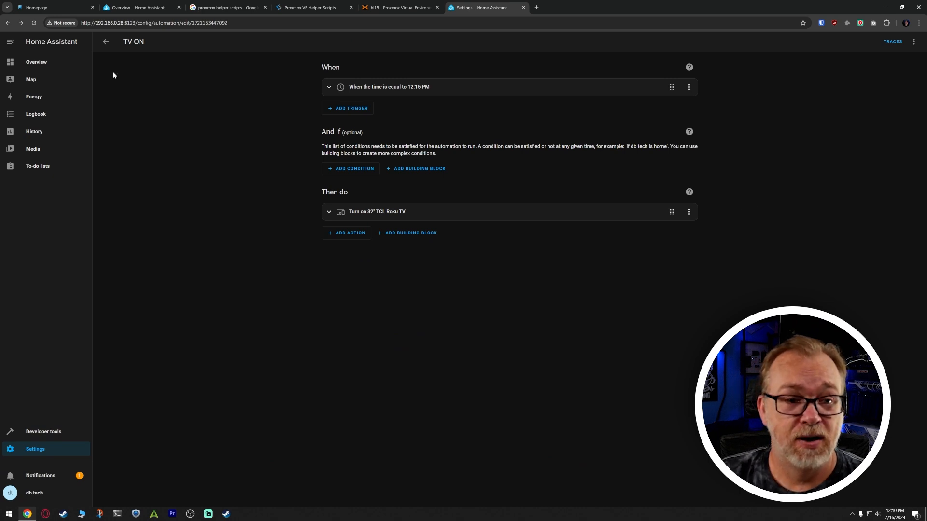
pyautogui.click(106, 42)
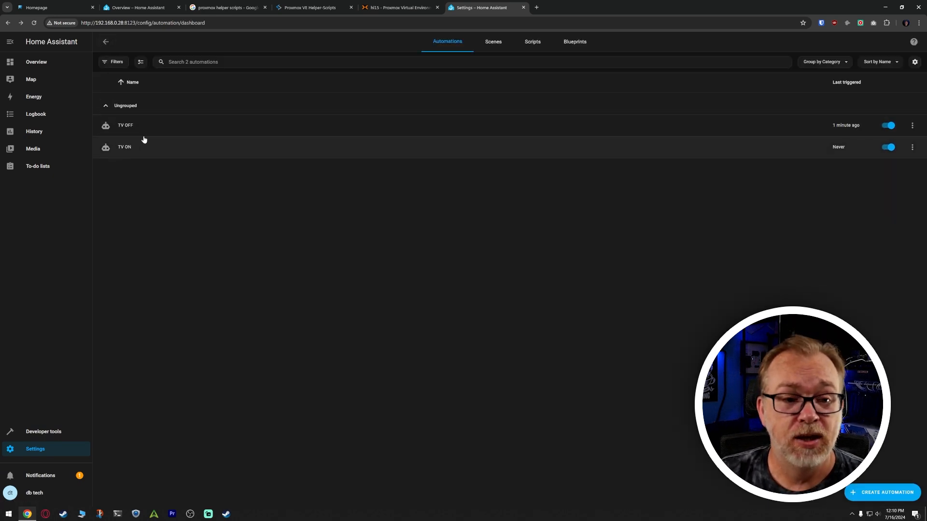
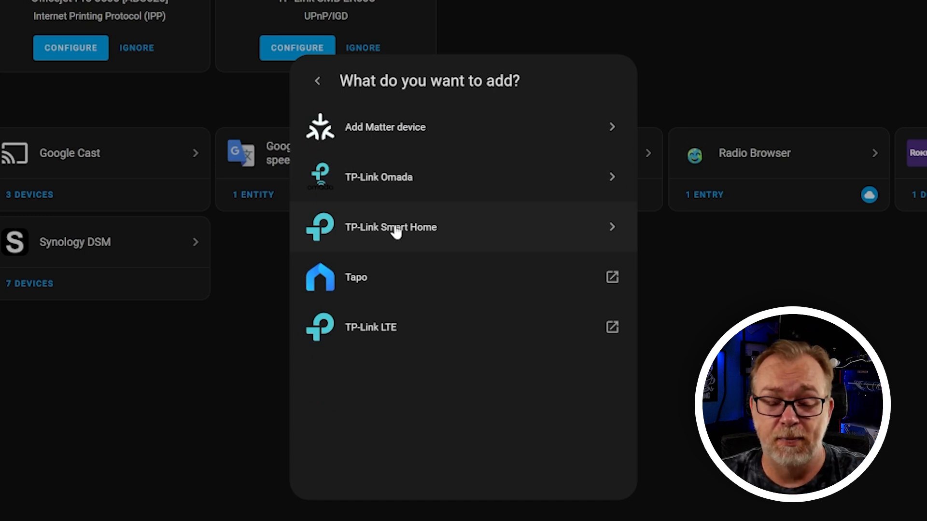
# Add the TP-Link Smart Home integration using the L900's IP address, 192.168.0.116, as the host.
pyautogui.click(395, 228)
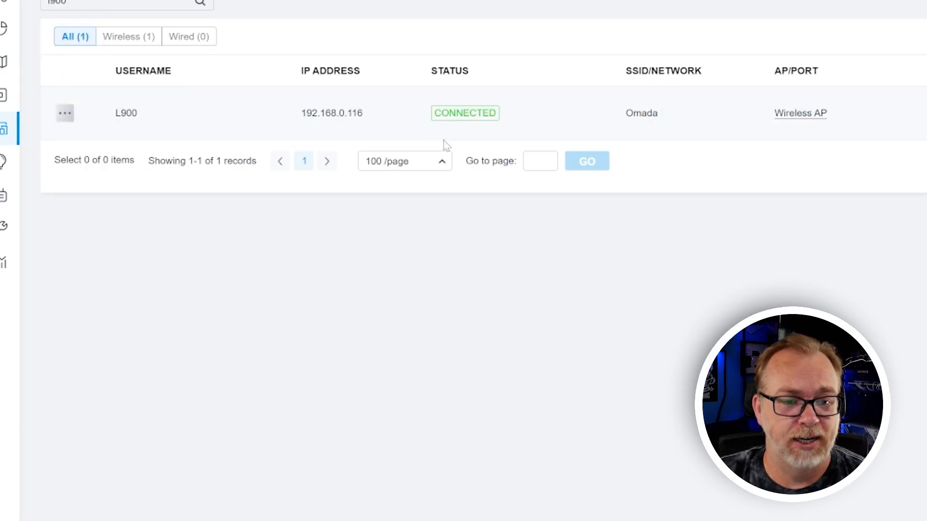
pyautogui.doubleClick(333, 117)
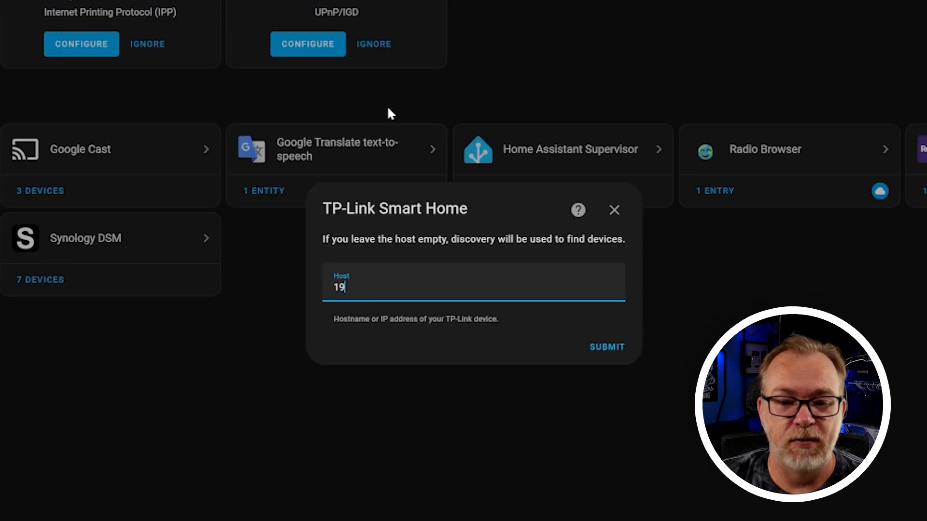
pyautogui.write('2.168.0.116')
pyautogui.click(606, 347)
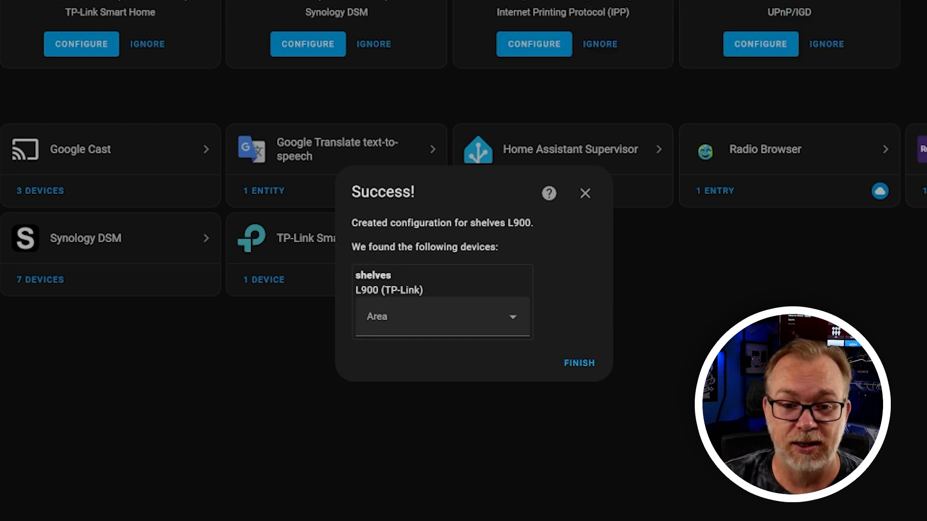
# Assign the shelves L900 device to the Studio area and finish its setup.
pyautogui.click(442, 316)
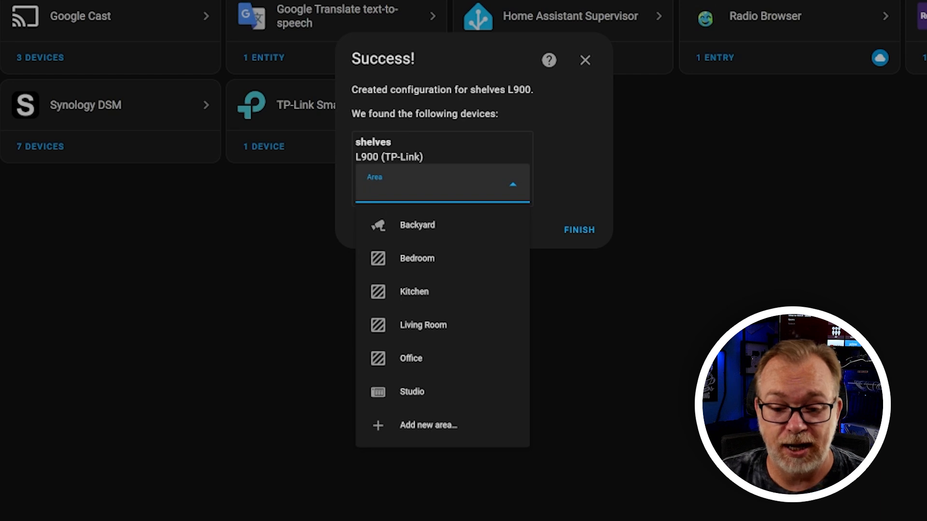
pyautogui.click(422, 391)
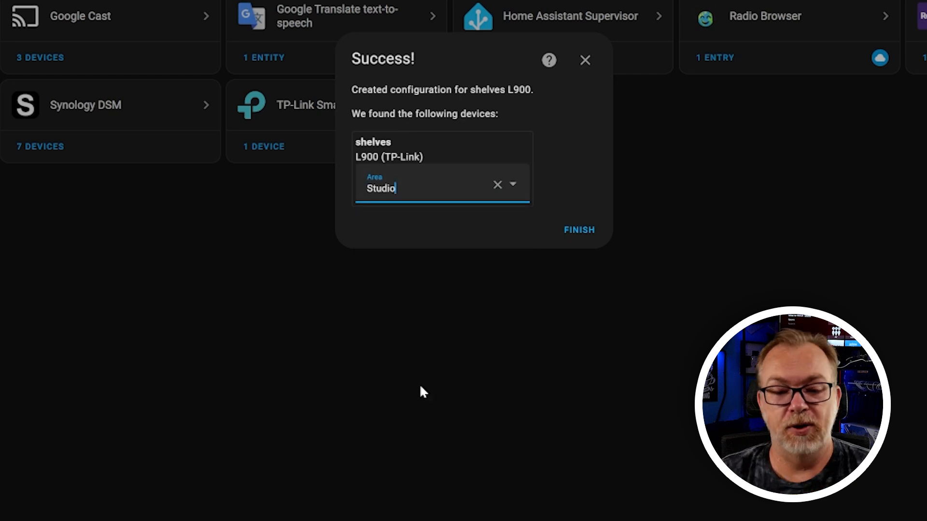
pyautogui.click(570, 230)
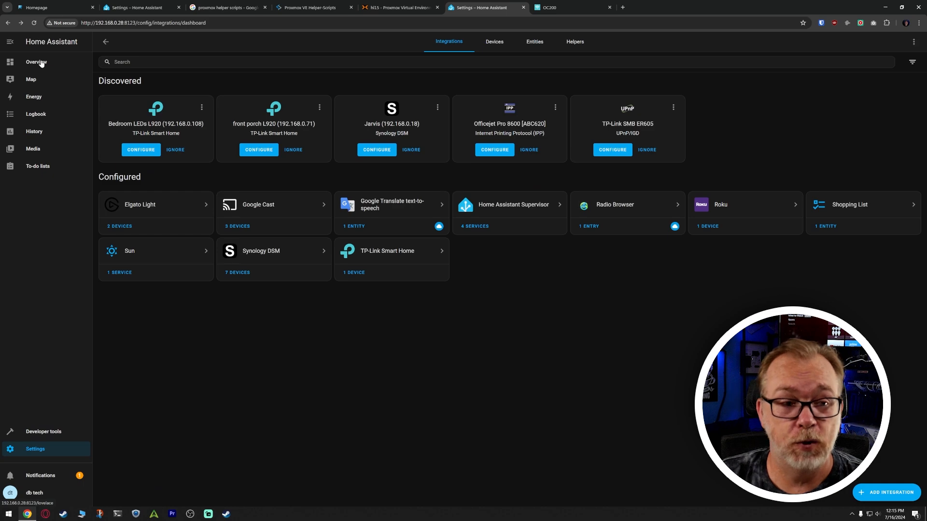
# Go to the Overview dashboard and test the Studio shelves light by switching it off and on repeatedly.
pyautogui.click(39, 62)
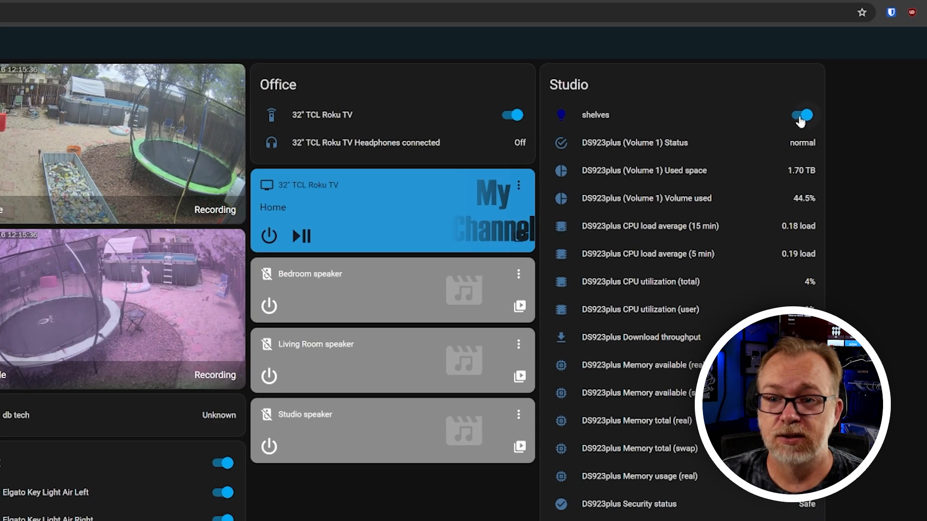
pyautogui.click(801, 116)
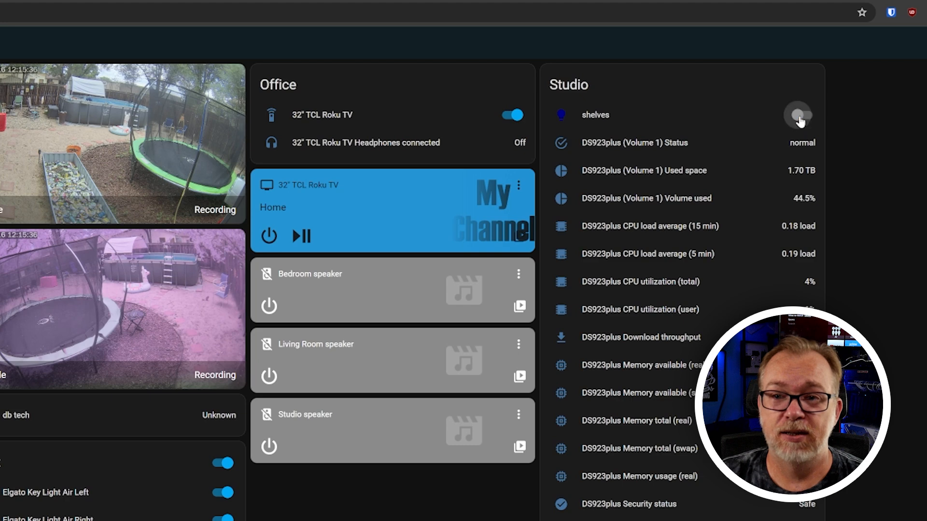
pyautogui.click(801, 116)
pyautogui.click(801, 116)
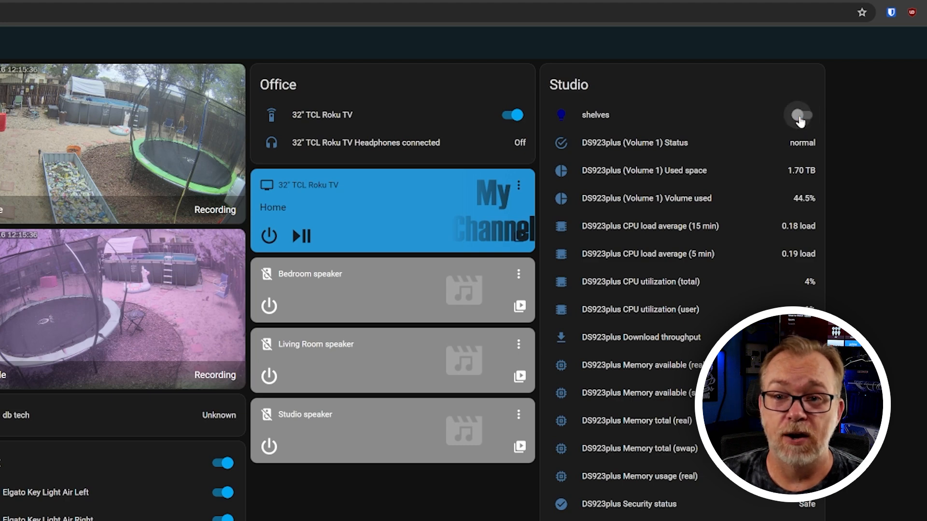
pyautogui.click(801, 116)
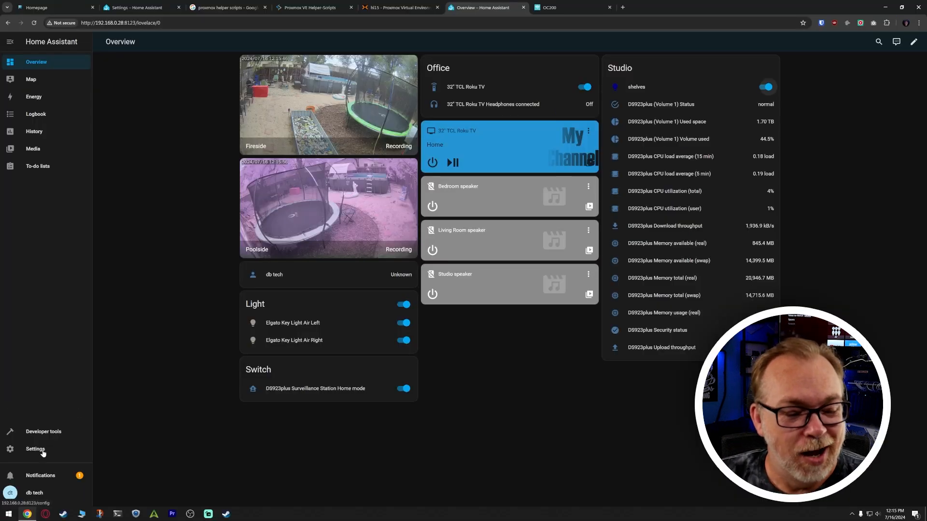
# Go to the automations in the settings and create a new automation from scratch.
pyautogui.click(35, 449)
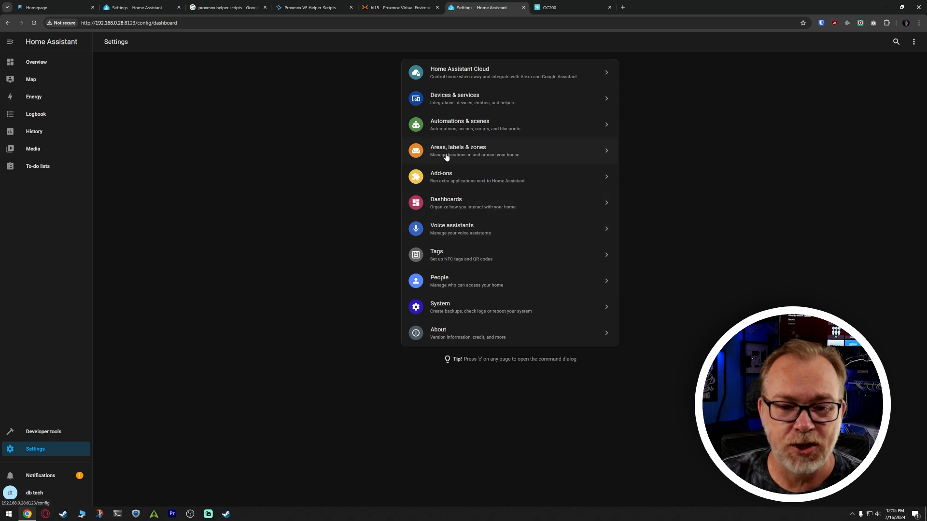
pyautogui.click(445, 126)
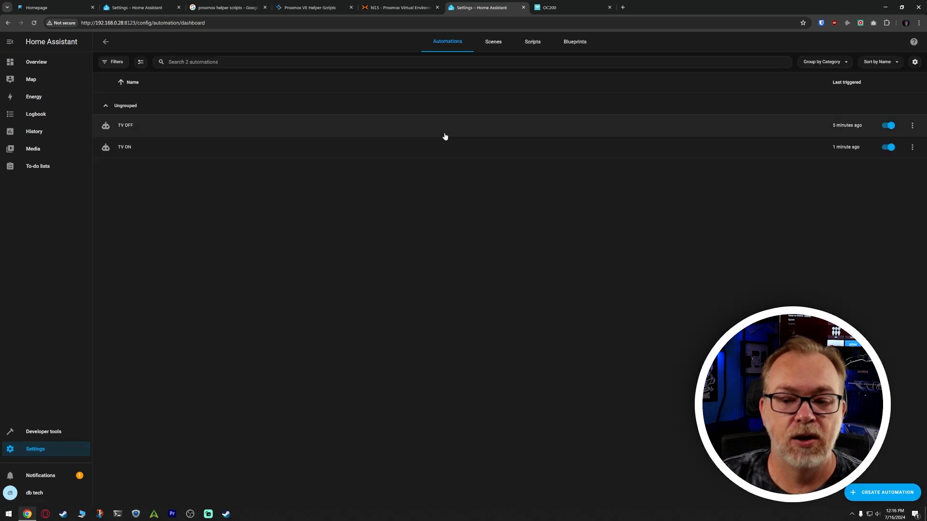
pyautogui.click(862, 494)
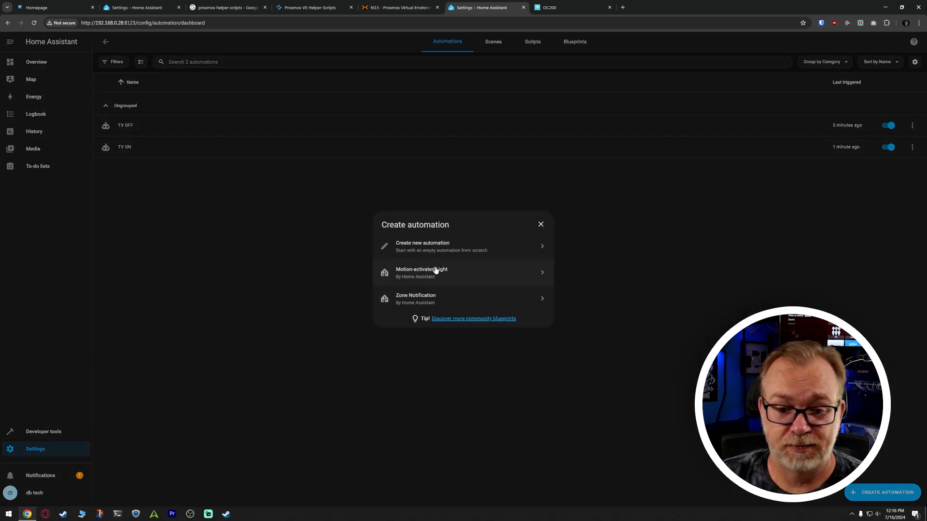
pyautogui.click(418, 247)
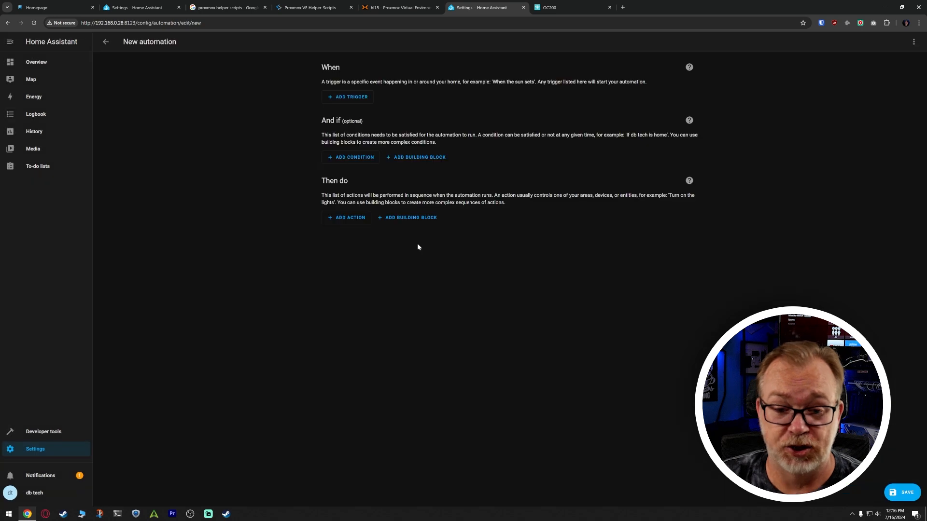
# Add a device trigger for the 32" TCL Roku TV that fires when the TV is turned on.
pyautogui.click(350, 97)
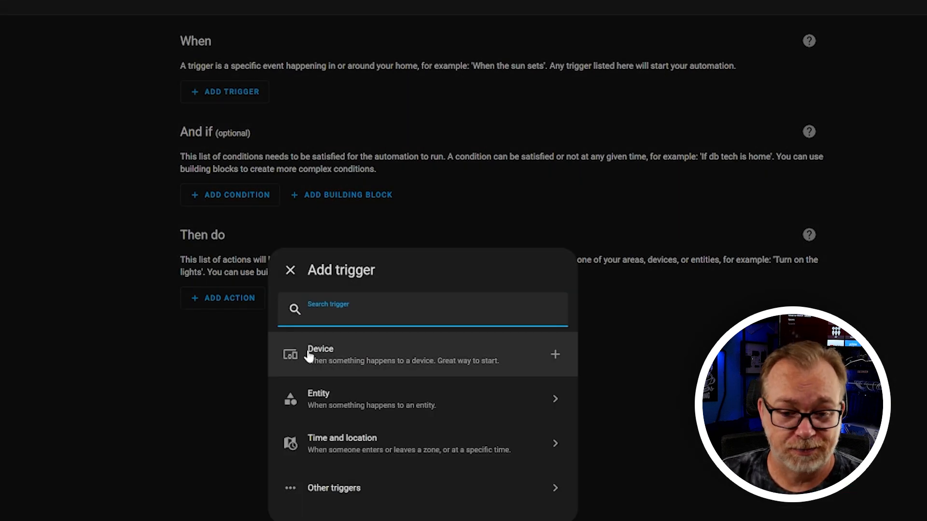
pyautogui.click(396, 252)
pyautogui.click(265, 130)
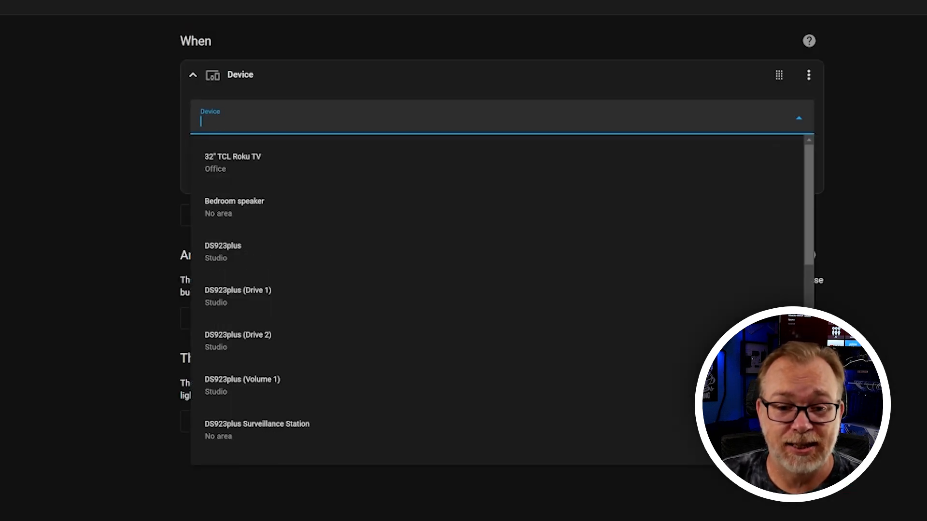
pyautogui.click(230, 162)
pyautogui.click(222, 182)
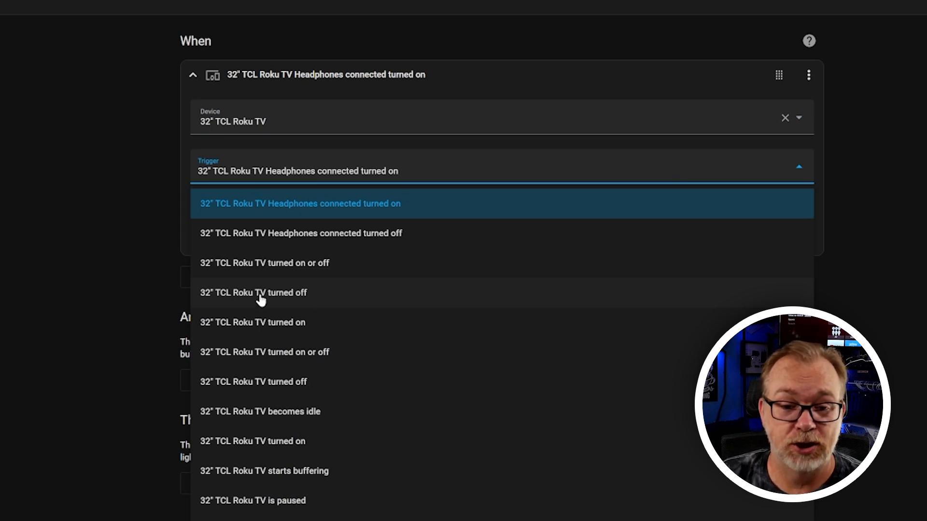
pyautogui.click(240, 324)
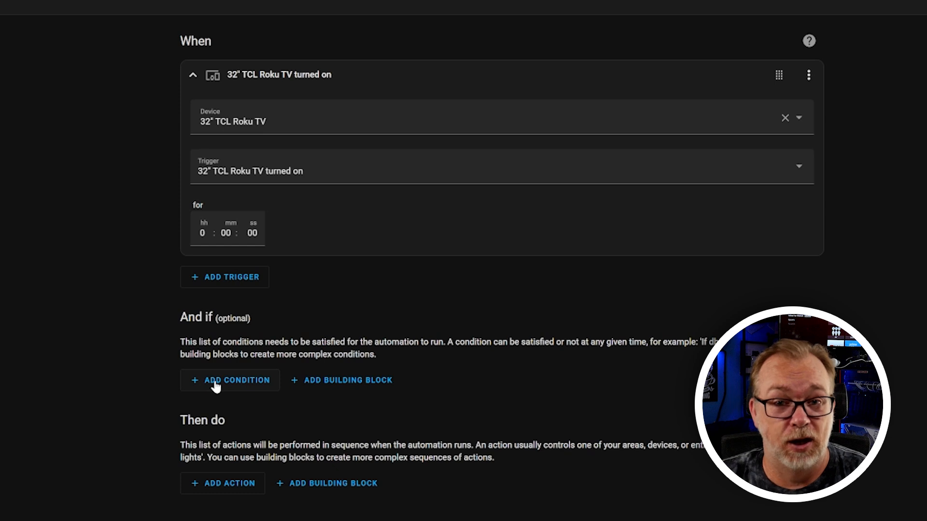
# Add a device action to the automation and choose shelves as its device.
pyautogui.scroll(-5, 215, 437)
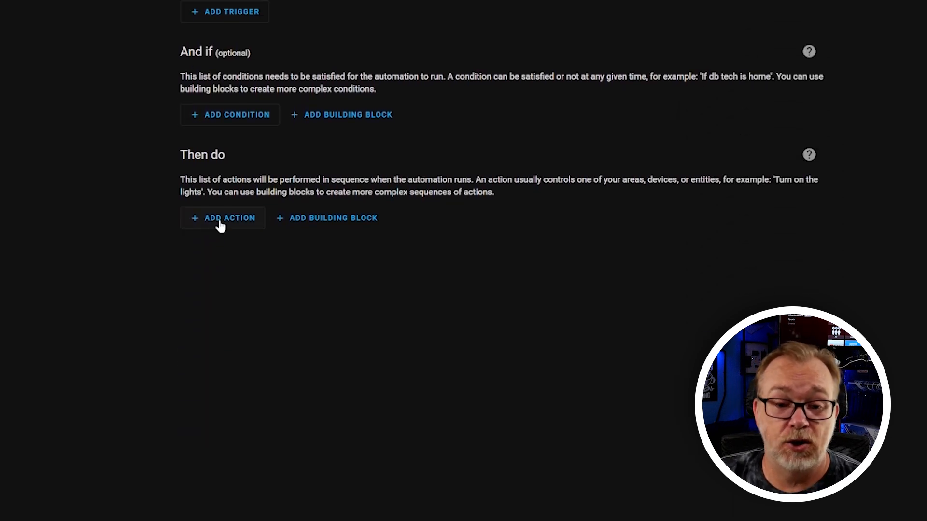
pyautogui.click(221, 223)
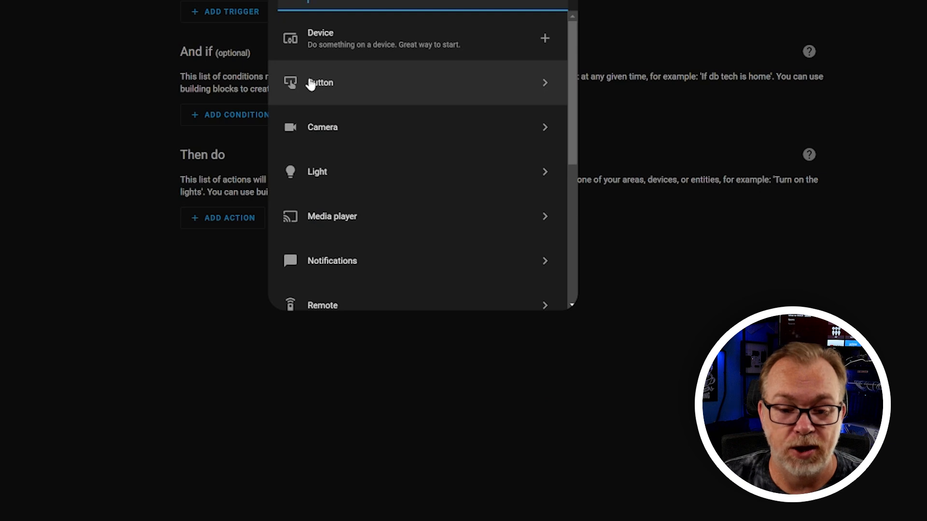
pyautogui.click(339, 48)
pyautogui.click(296, 219)
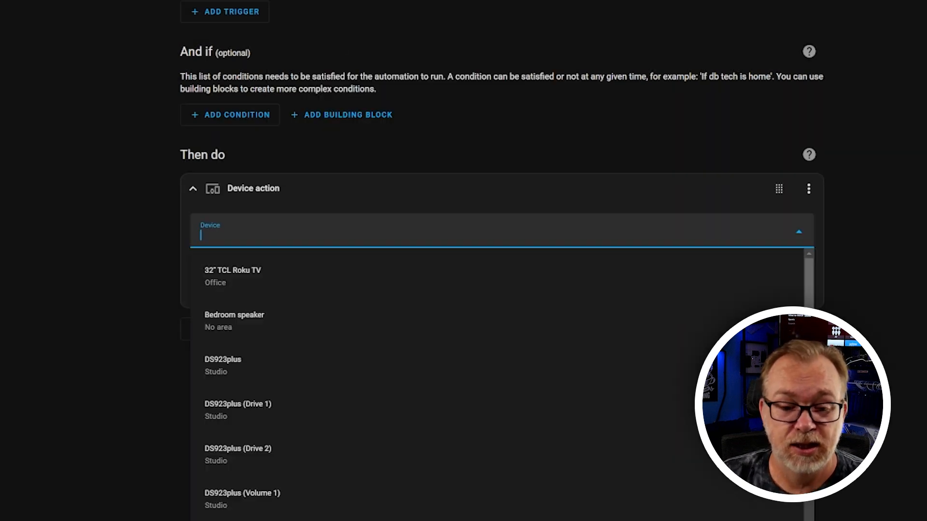
pyautogui.scroll(-10, 290, 333)
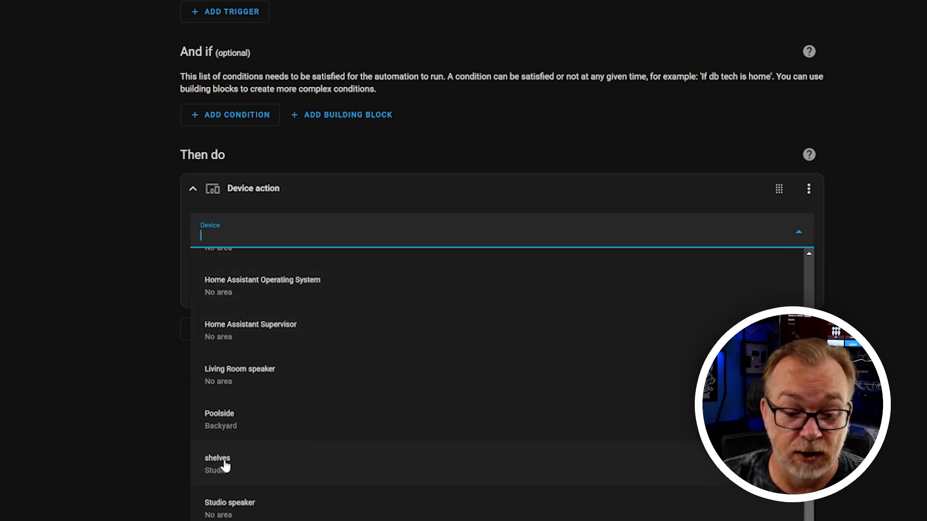
pyautogui.click(227, 464)
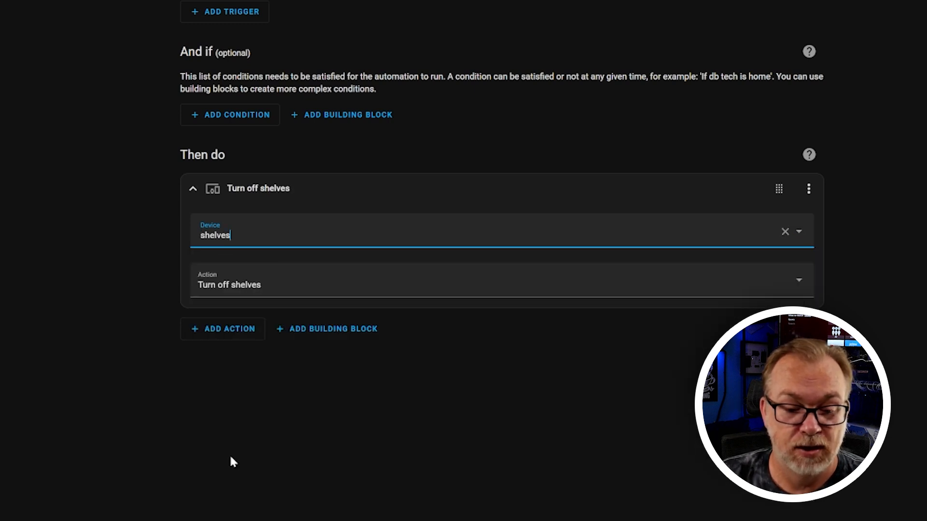
# Set the device action to turn on the shelves with a brightness of 100.
pyautogui.click(248, 293)
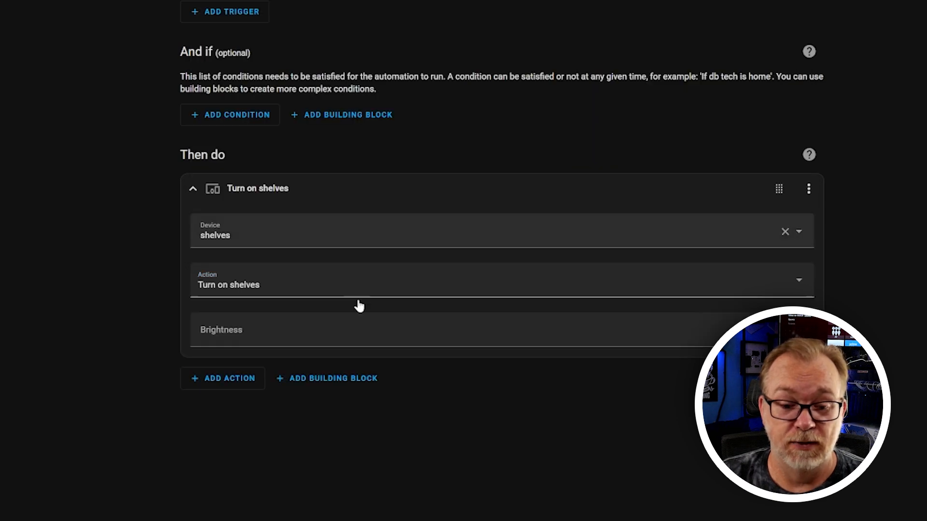
pyautogui.click(357, 328)
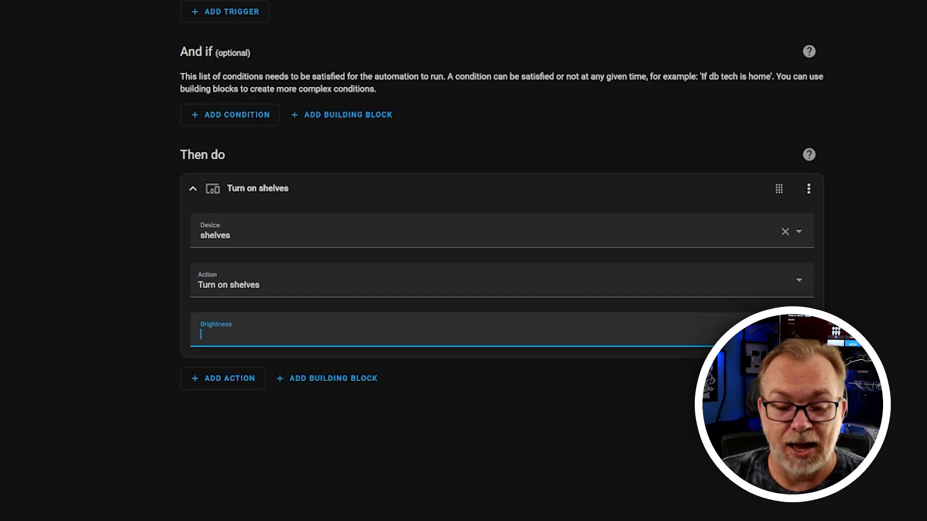
pyautogui.write('100')
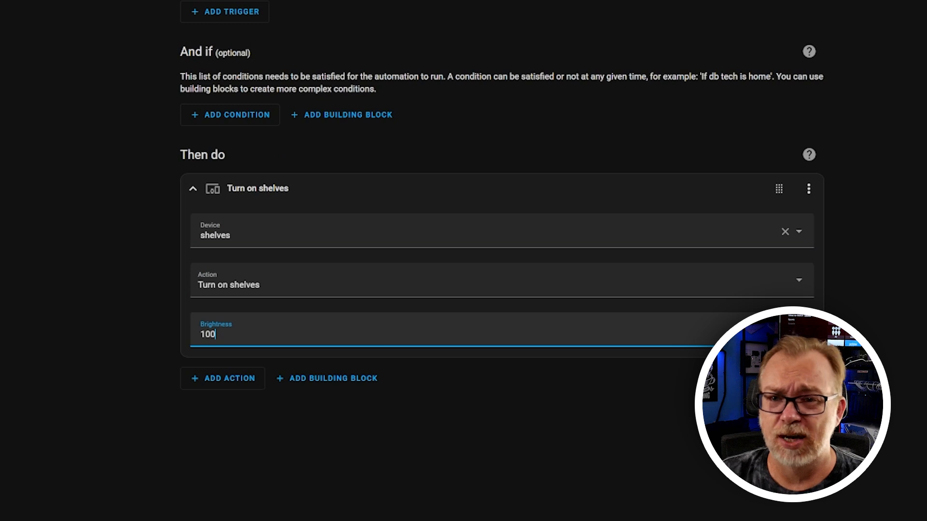
pyautogui.hotkey('ctrl', 'a')
pyautogui.press('BackSpace')
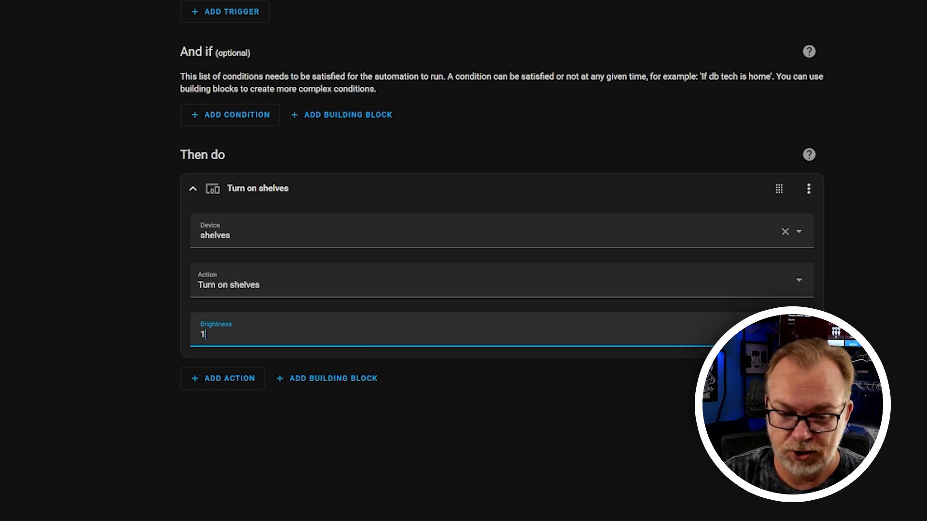
# Save the new automation under the name "shelve on with TV".
pyautogui.hotkey('ctrl', 's')
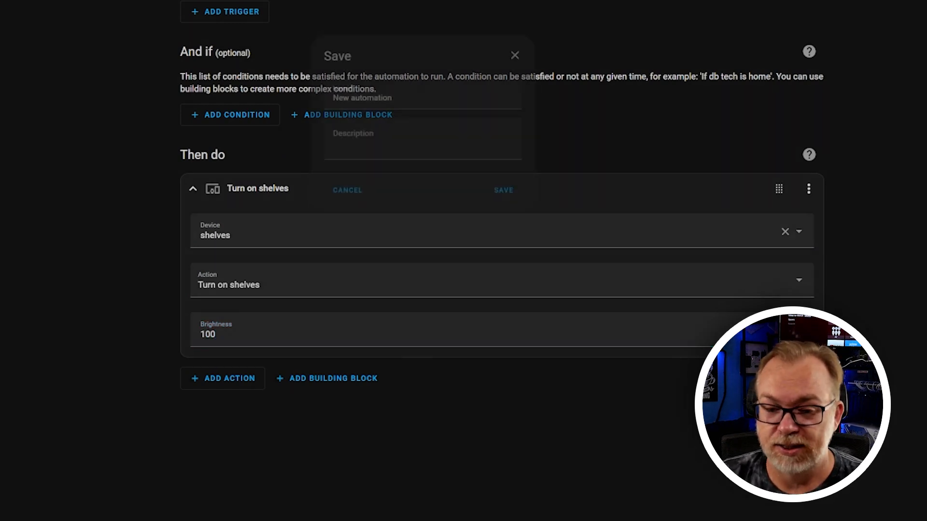
pyautogui.hotkey('ctrl', 'a')
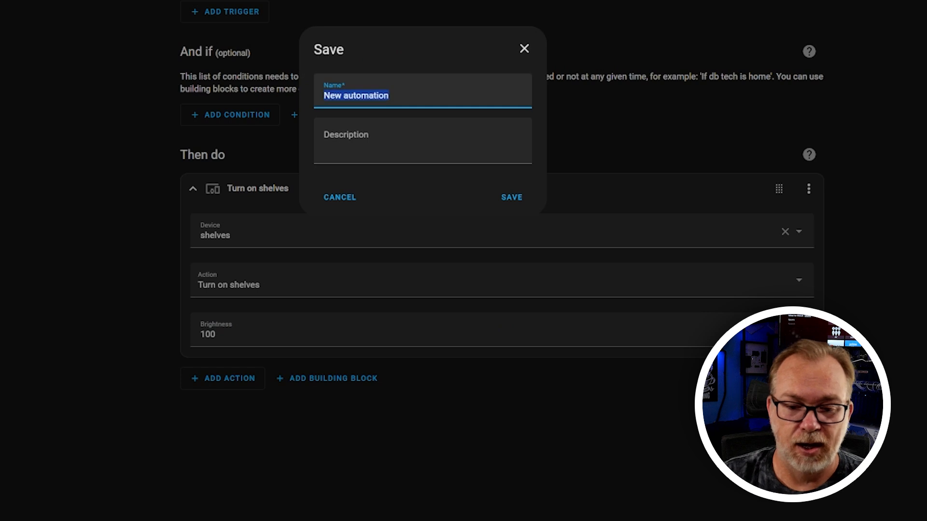
pyautogui.write('she')
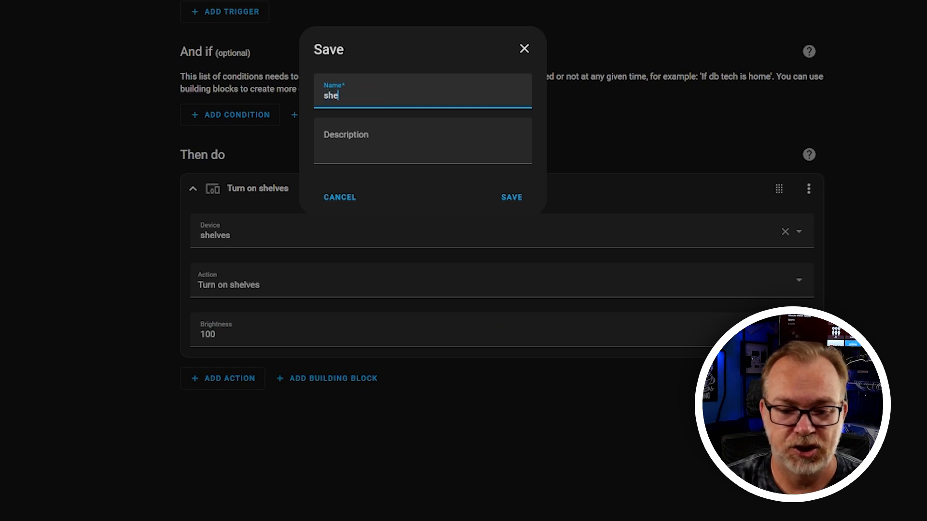
pyautogui.write('lve on with TV')
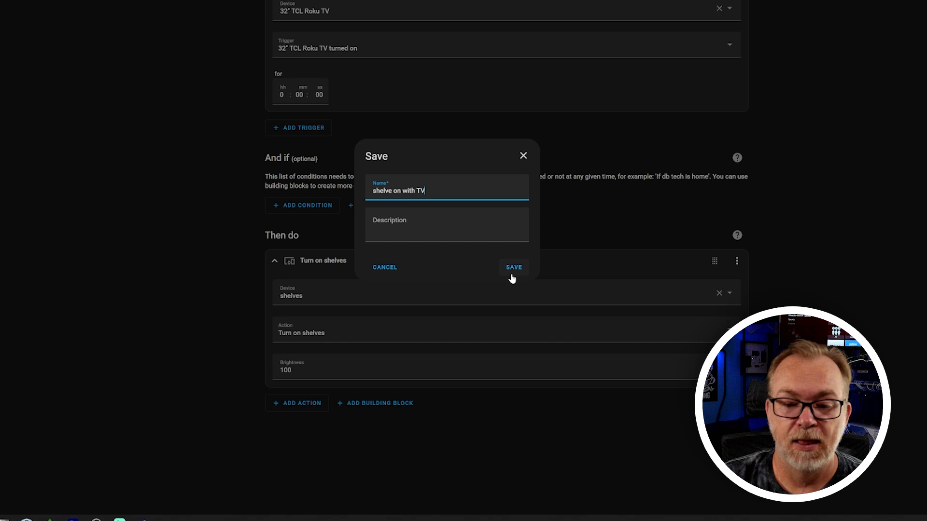
pyautogui.click(512, 271)
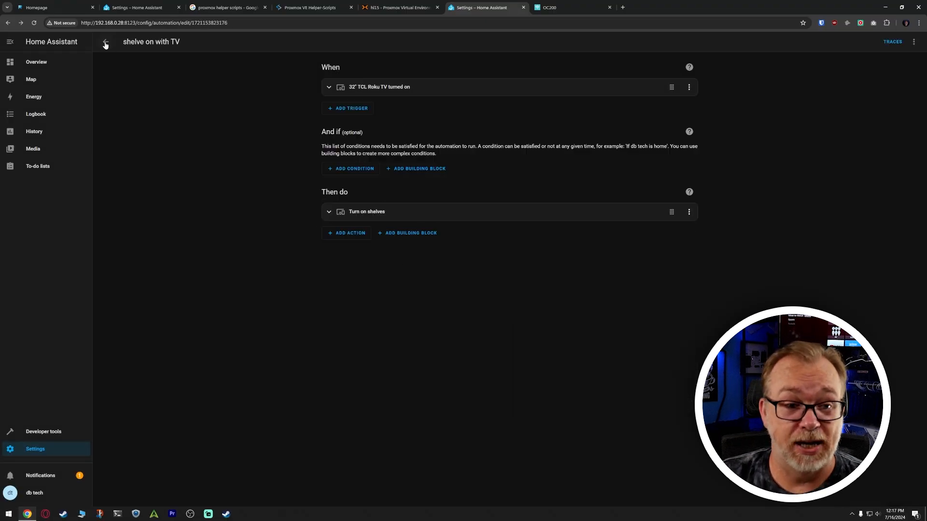
# Duplicate the "shelve on with TV" automation and set the copy's trigger to 32" TCL Roku TV turned off.
pyautogui.click(105, 44)
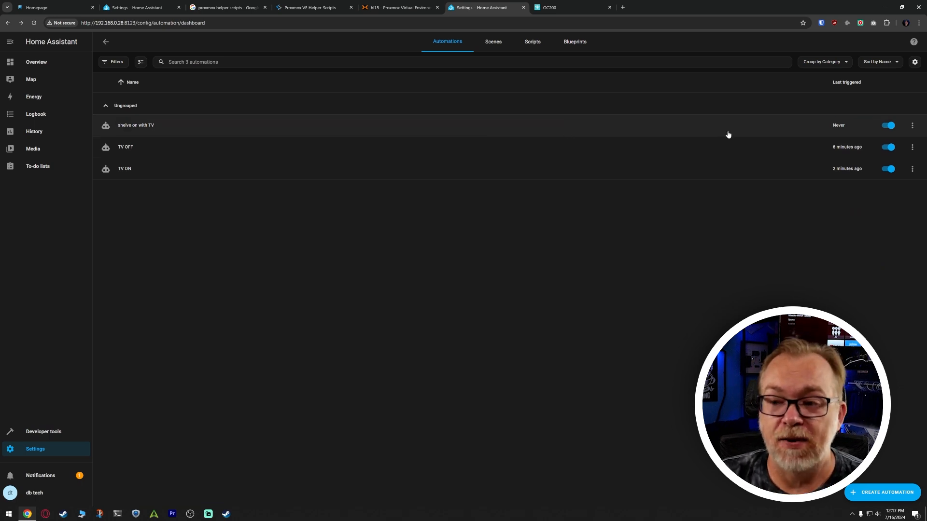
pyautogui.click(912, 126)
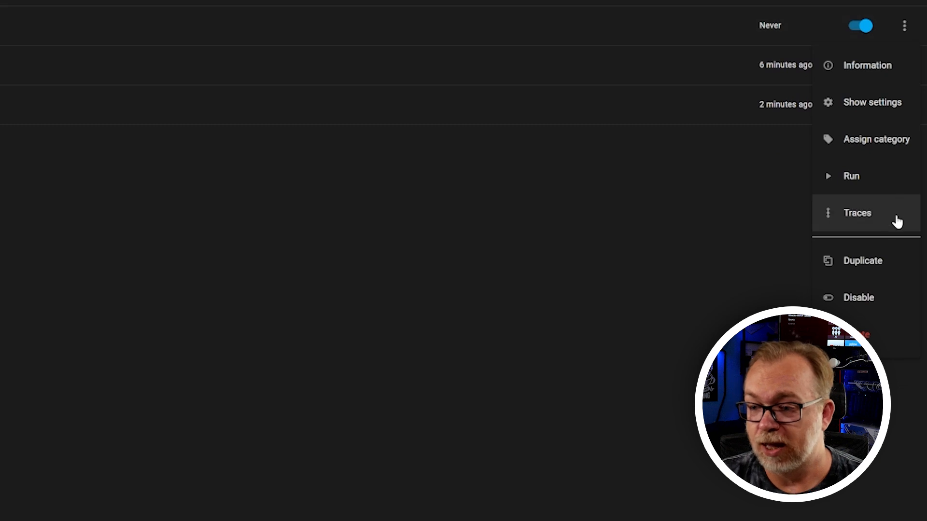
pyautogui.click(873, 263)
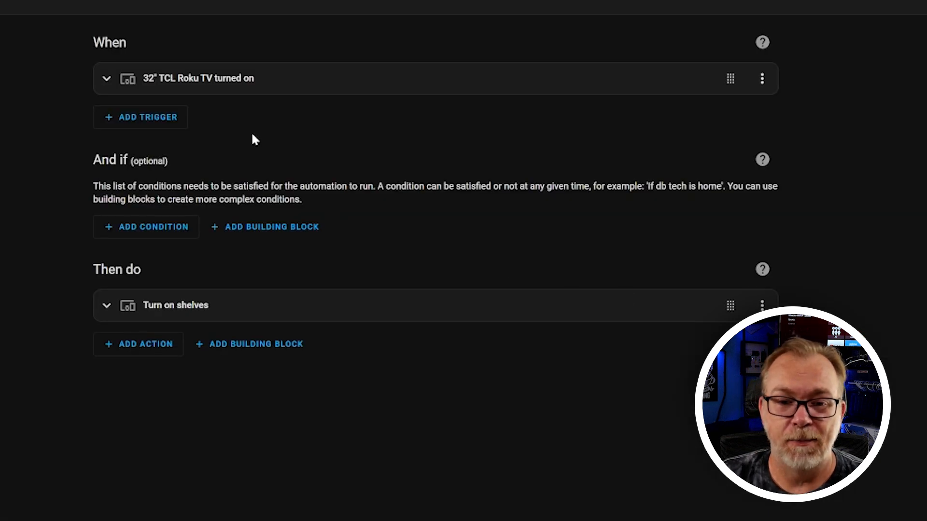
pyautogui.click(206, 86)
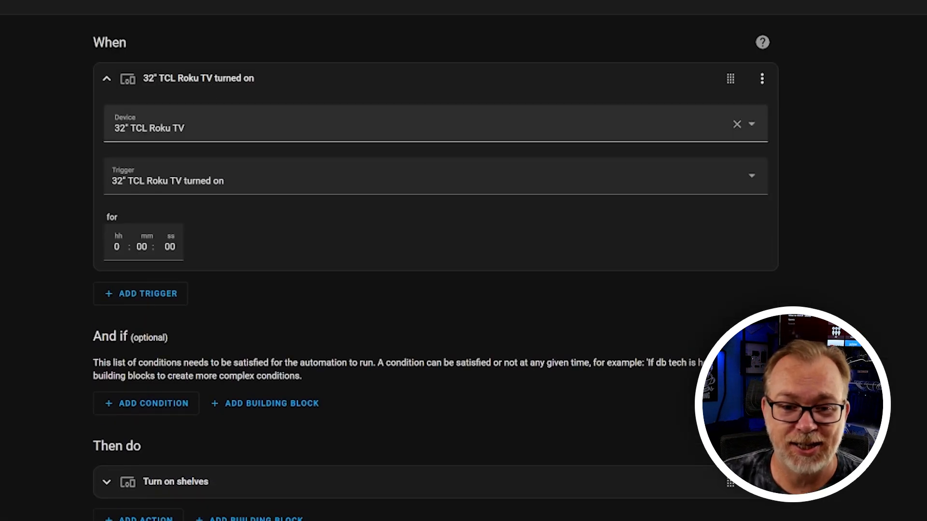
pyautogui.click(200, 186)
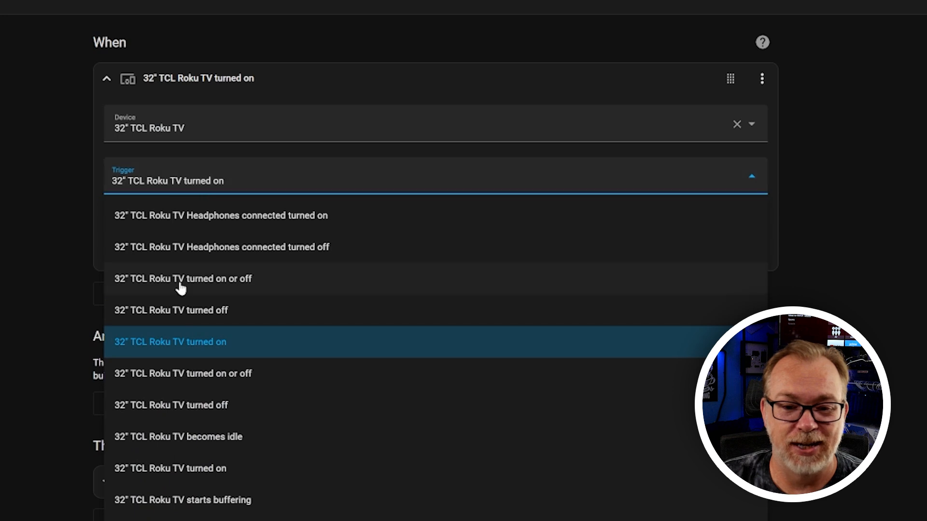
pyautogui.click(157, 312)
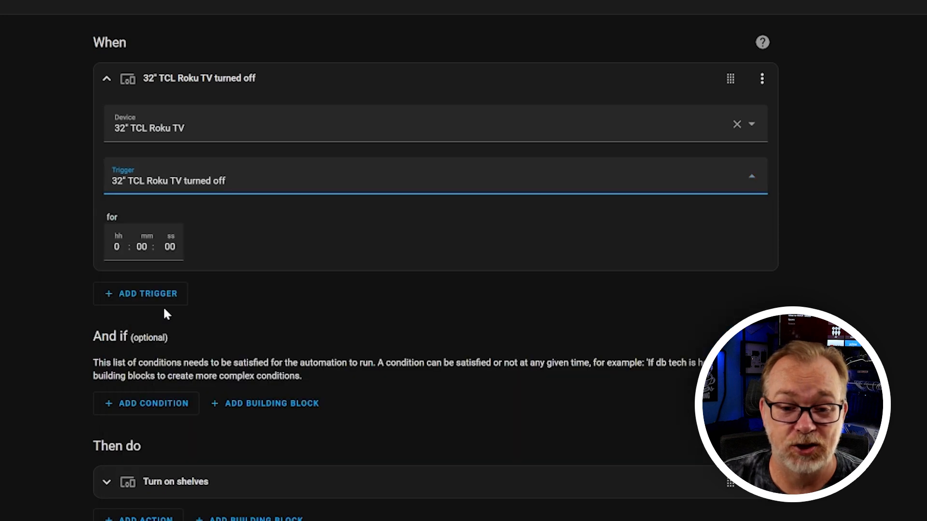
# Change the duplicated automation's device action to turn off shelves.
pyautogui.click(198, 492)
pyautogui.click(163, 520)
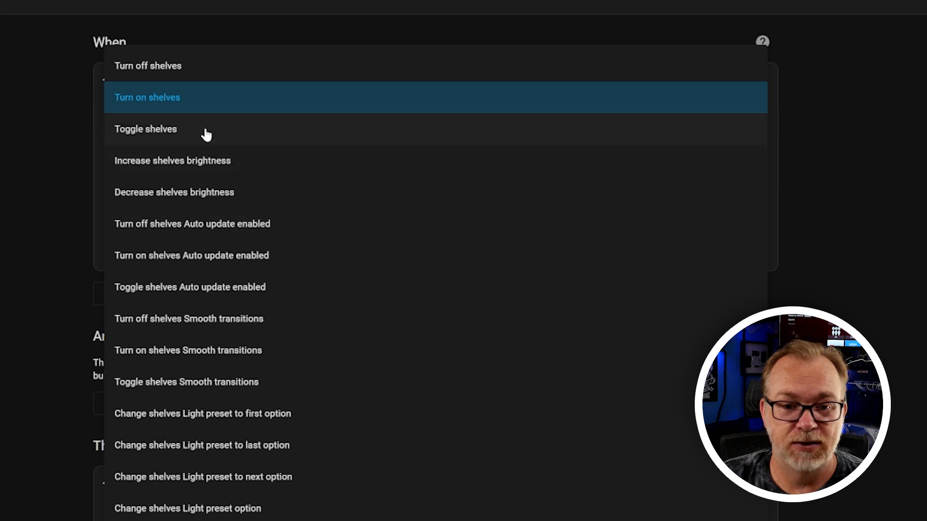
pyautogui.click(201, 75)
pyautogui.scroll(-2, 193, 347)
pyautogui.scroll(-3, 193, 347)
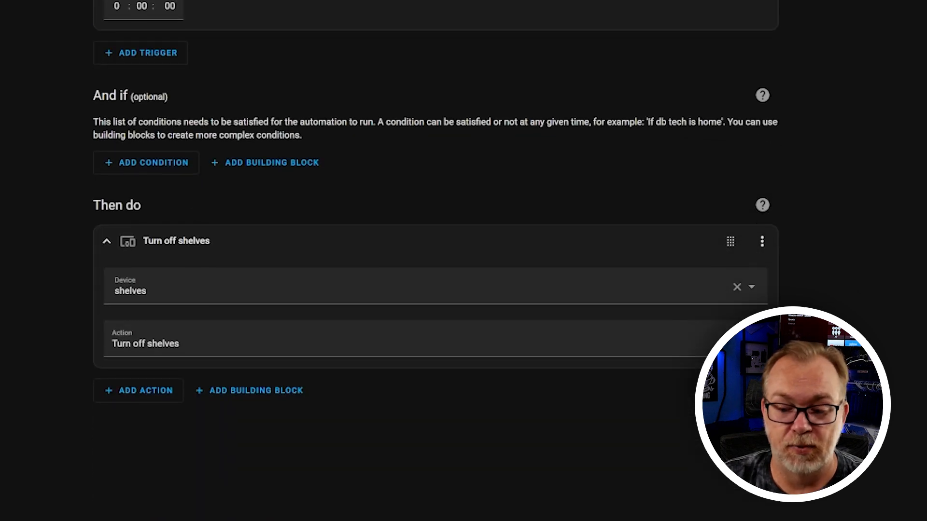
# Save the duplicated automation under the name "shelves off with TV".
pyautogui.click(898, 502)
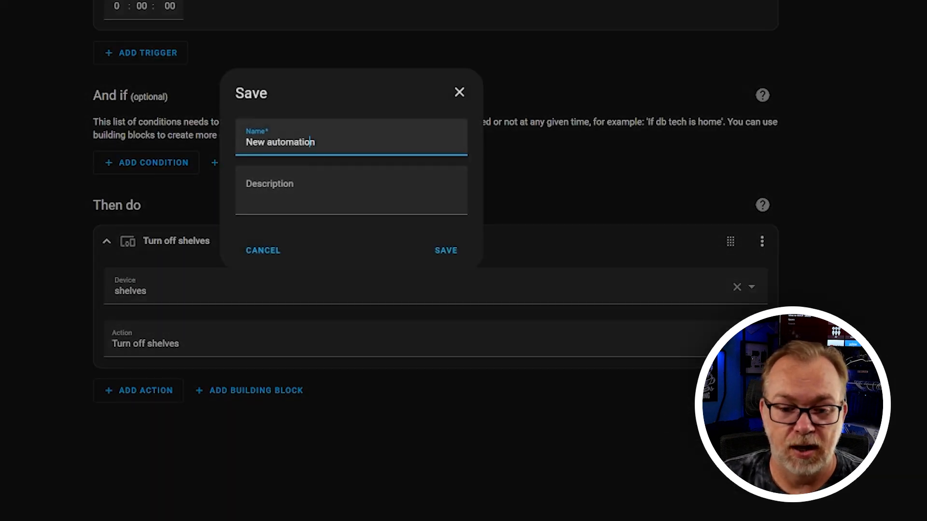
pyautogui.tripleClick(311, 142)
pyautogui.write('sh')
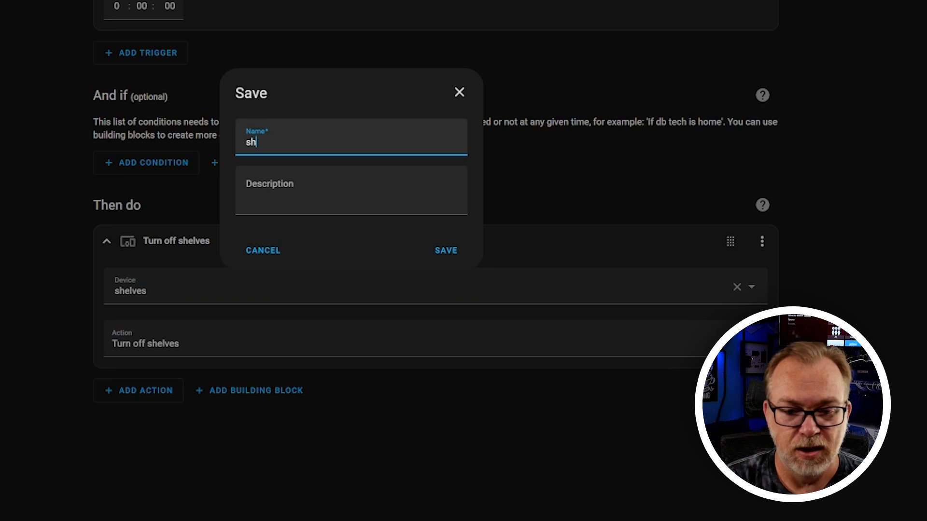
pyautogui.write('elves off ti')
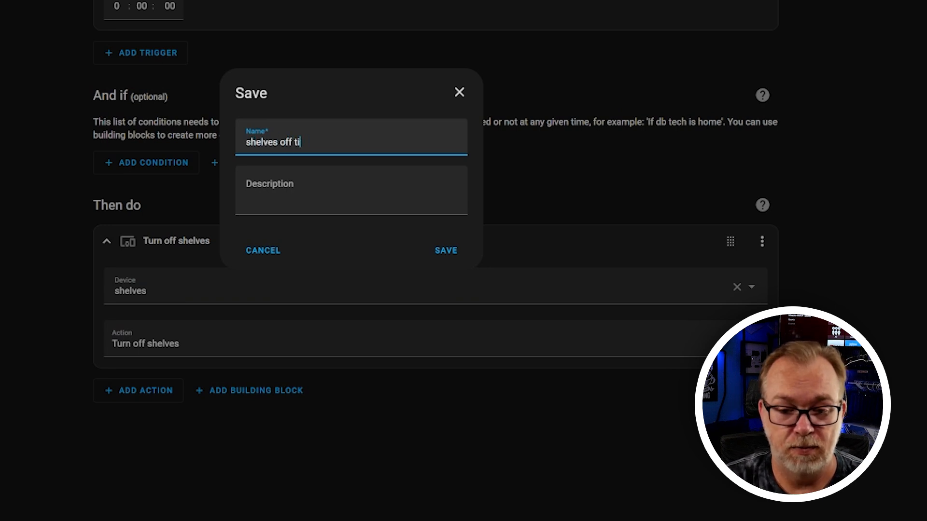
pyautogui.press('BackSpace')
pyautogui.press('BackSpace')
pyautogui.write('with TV')
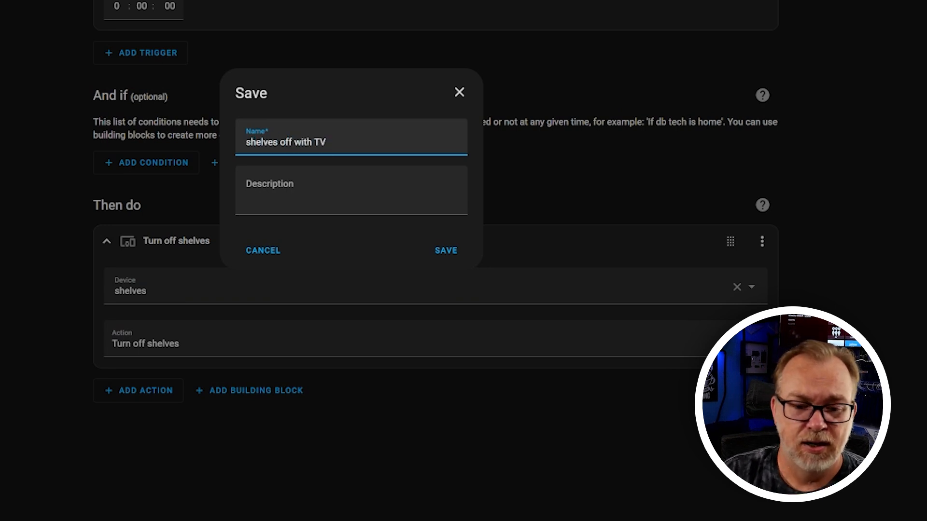
pyautogui.click(448, 252)
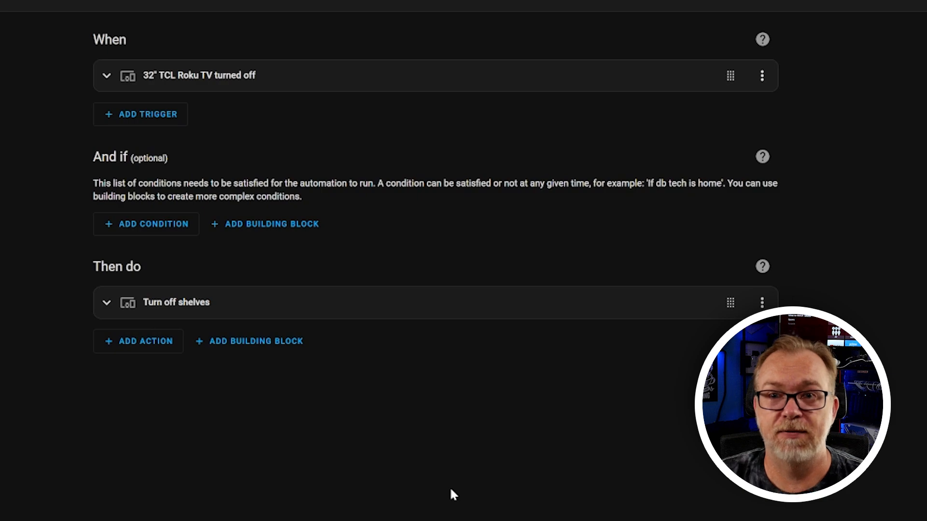